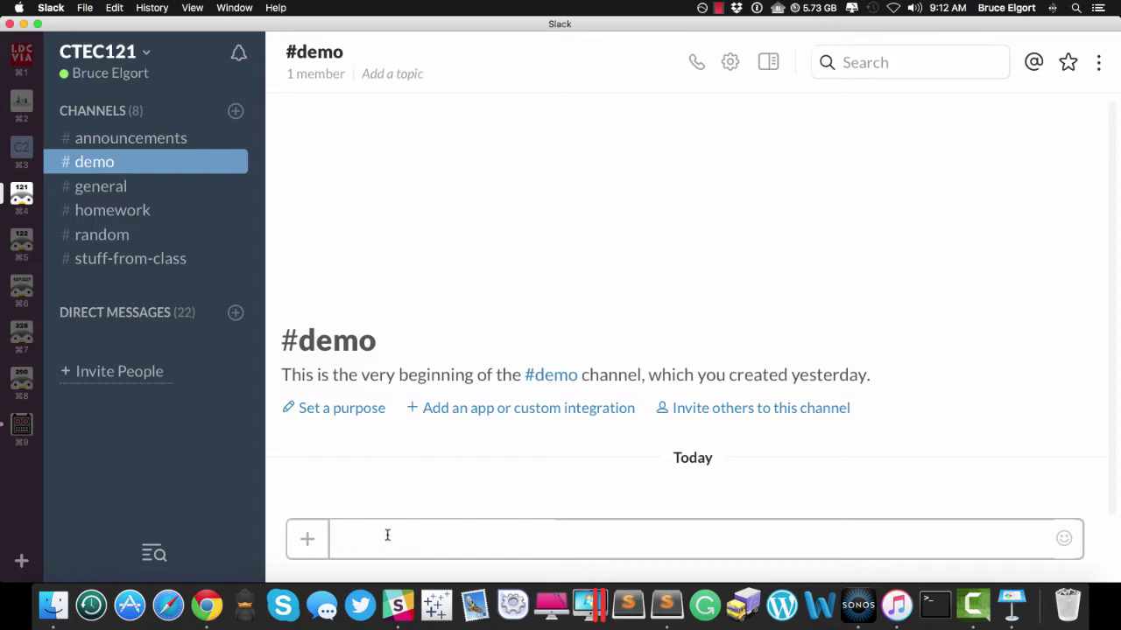
Step: Run the /tone command in the #demo channel on the copied sales team email
text(/tone)
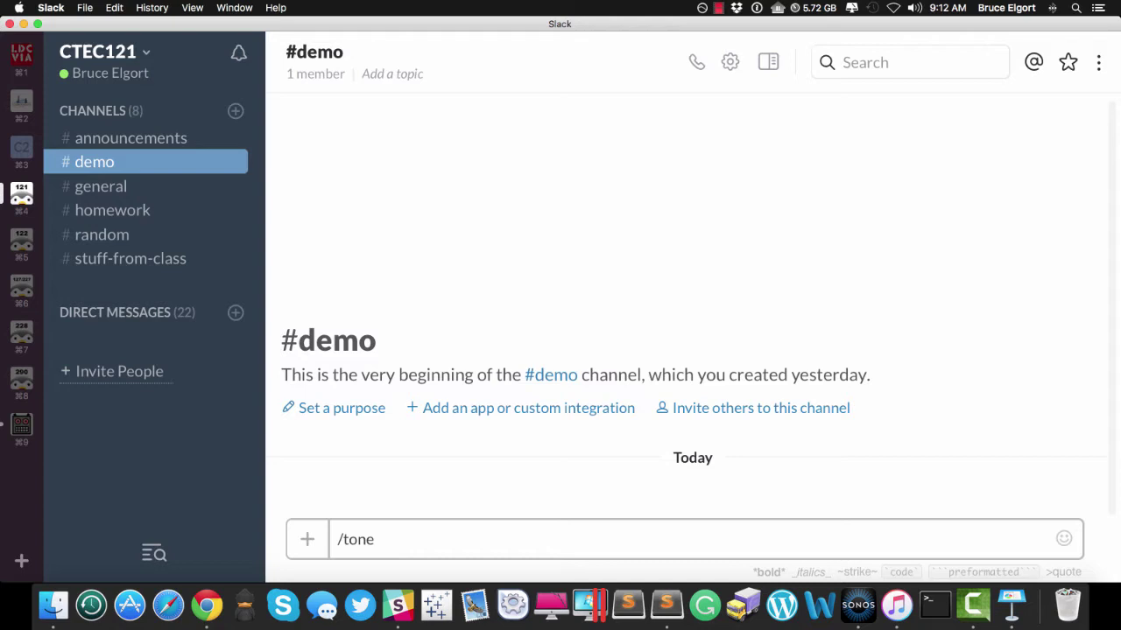
key(super+v)
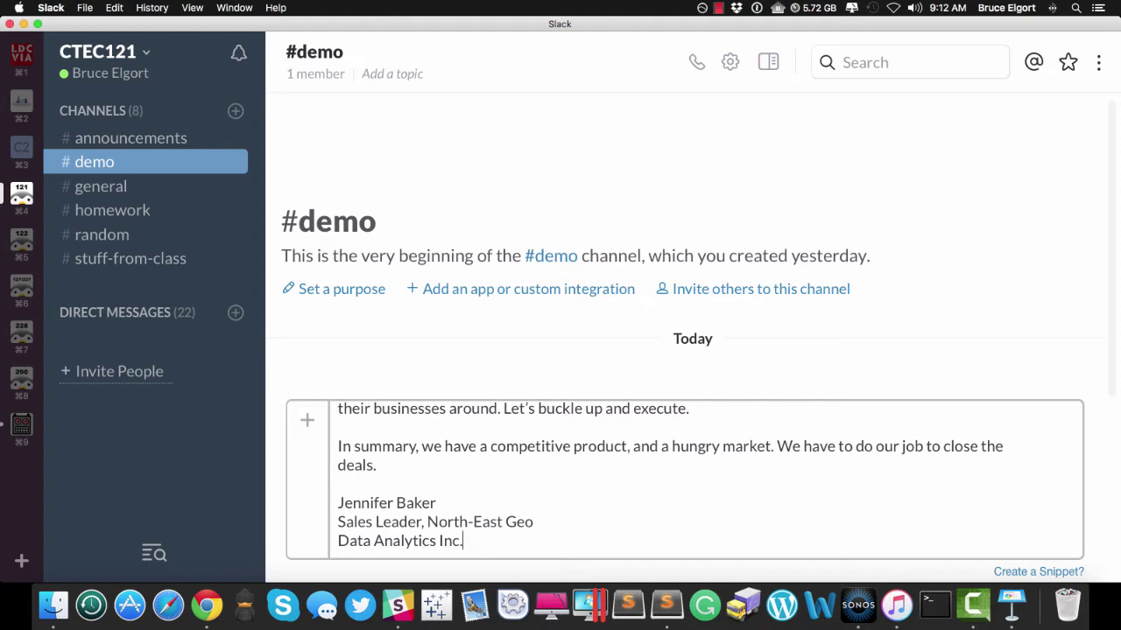
key(Return)
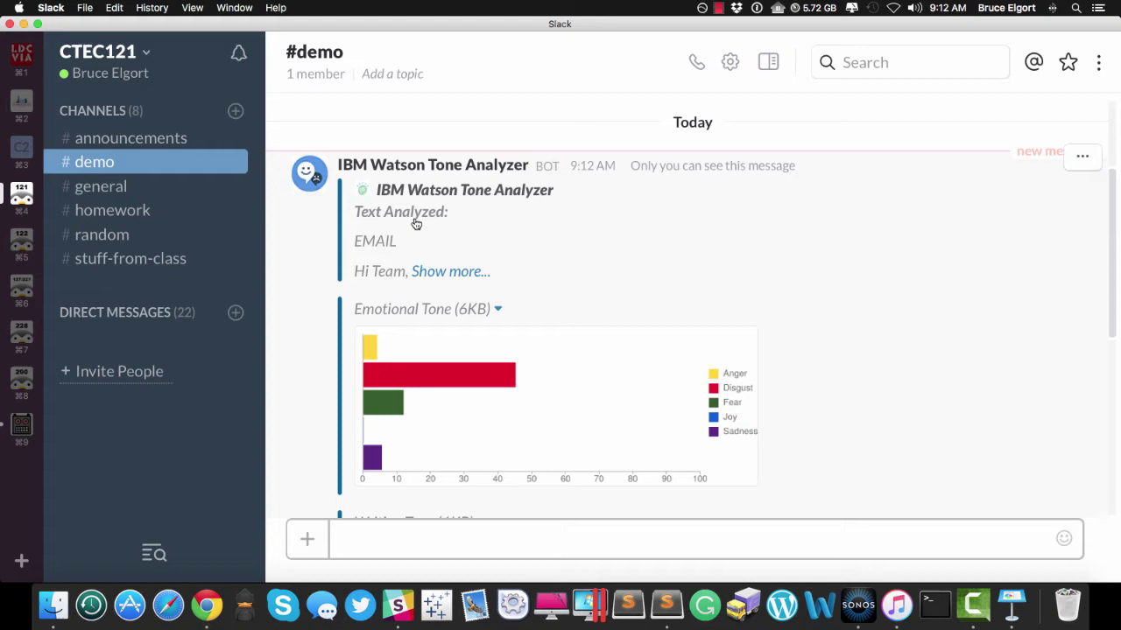
Step: Expand the full analyzed email text and look through the Emotional, Writing and Social Tone charts below it
click(456, 273)
scroll(443, 270, down, 4)
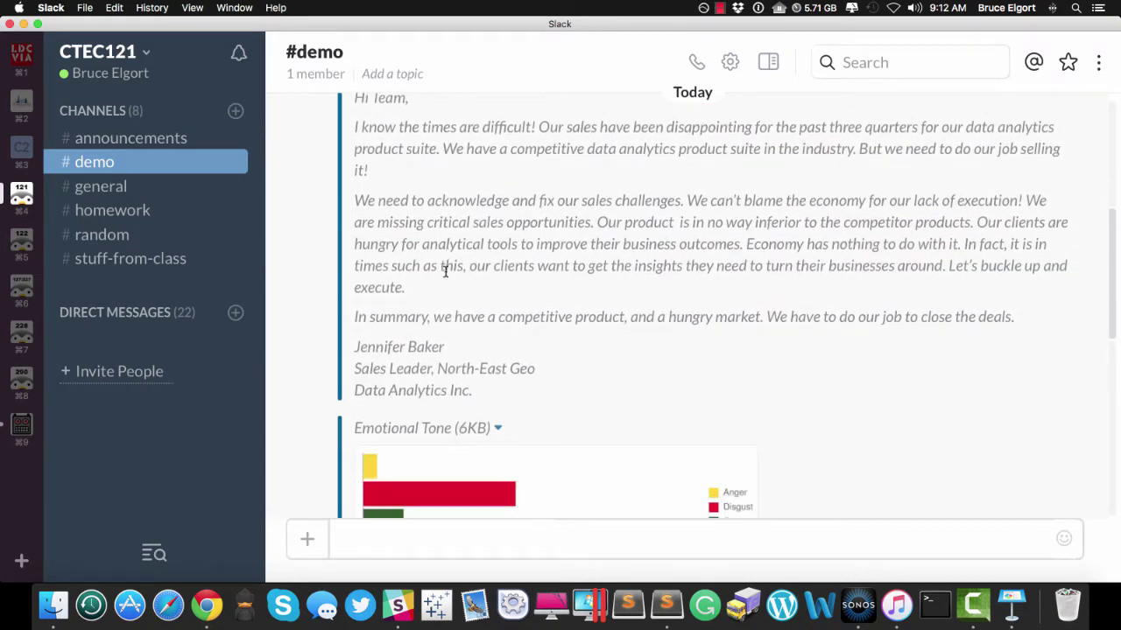
scroll(446, 273, down, 5)
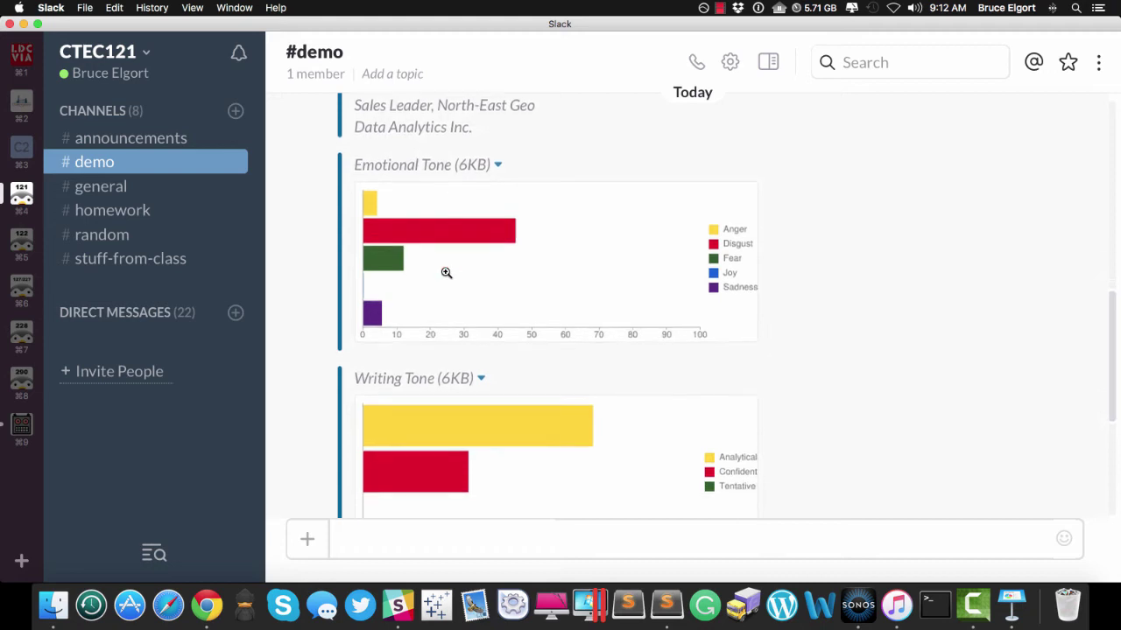
scroll(445, 273, down, 2)
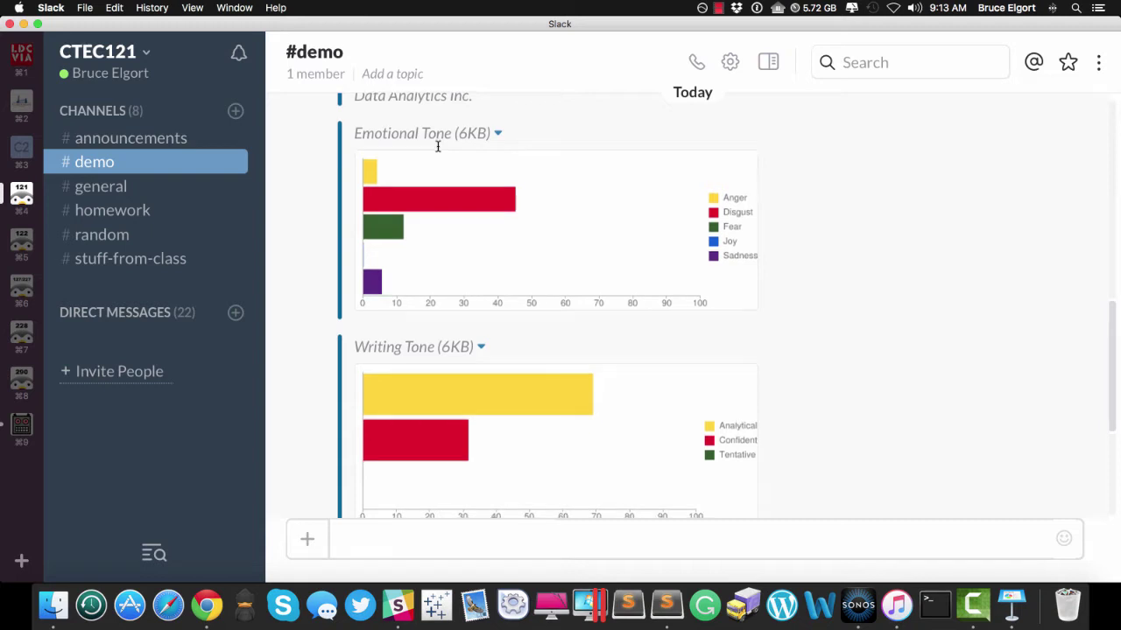
scroll(438, 146, down, 5)
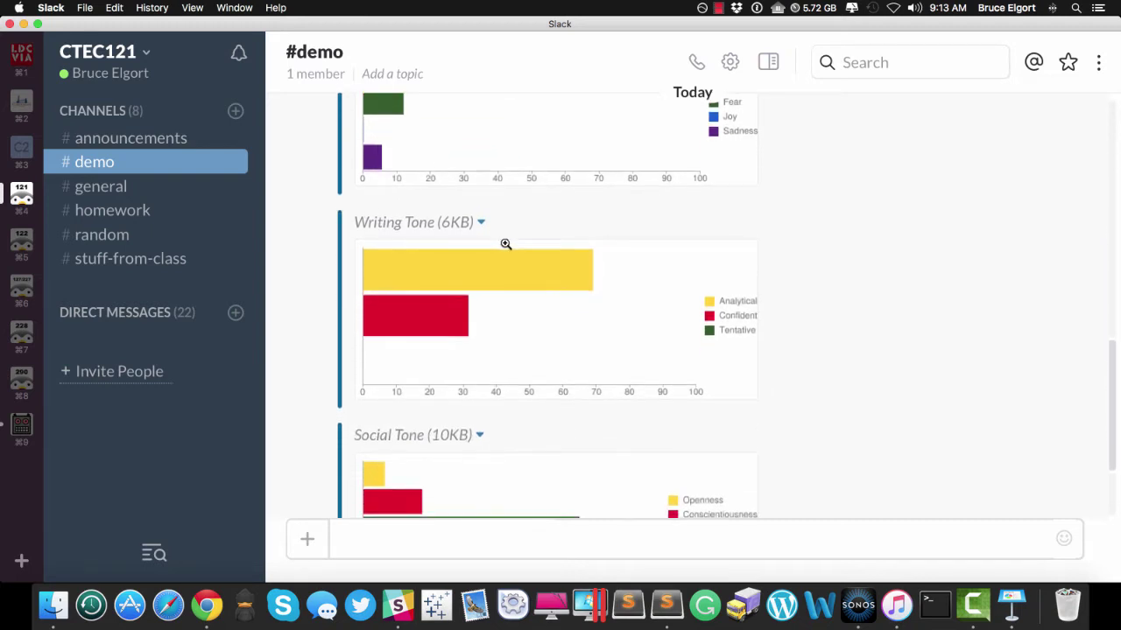
scroll(505, 243, down, 5)
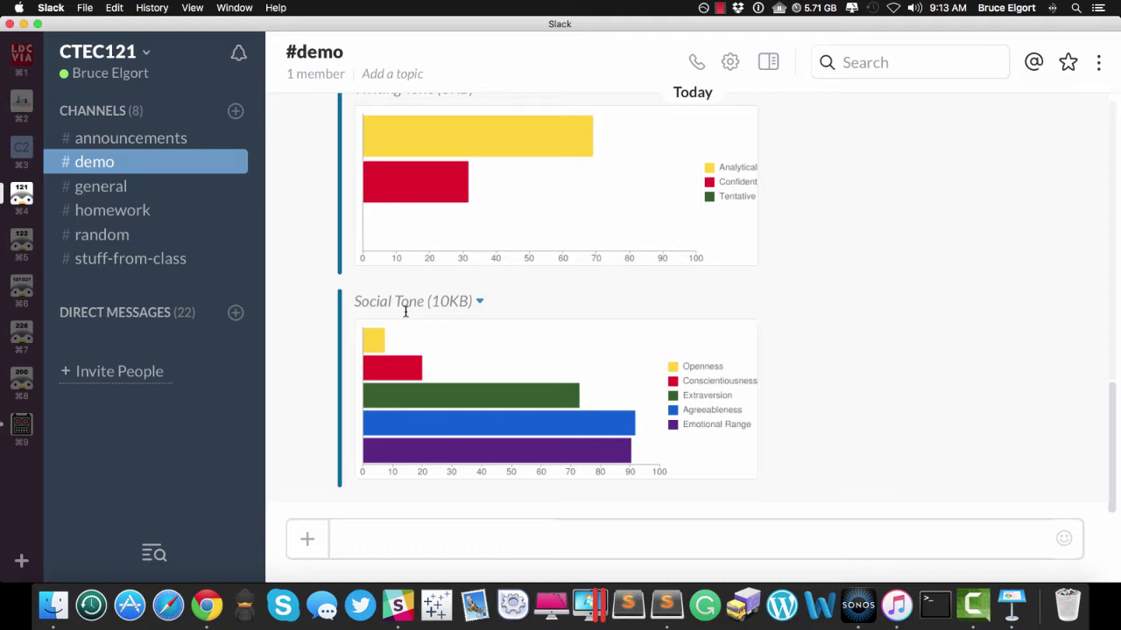
Step: Compare the individual tone bars of the email's Emotional, Writing and Social Tone charts with their legends
scroll(405, 311, up, 10)
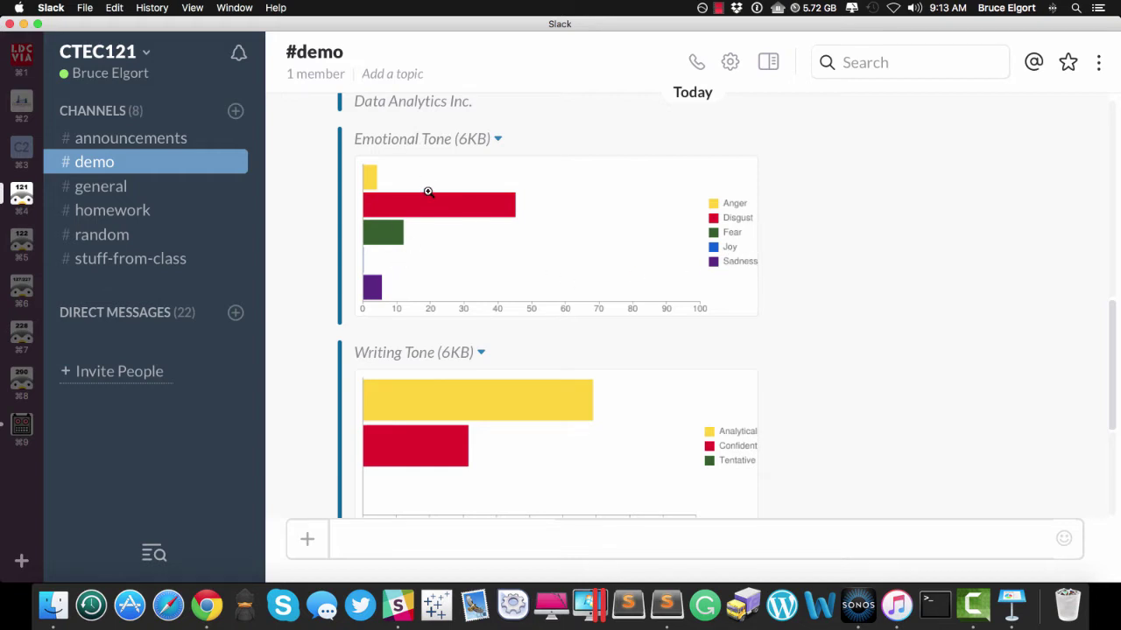
scroll(445, 284, down, 2)
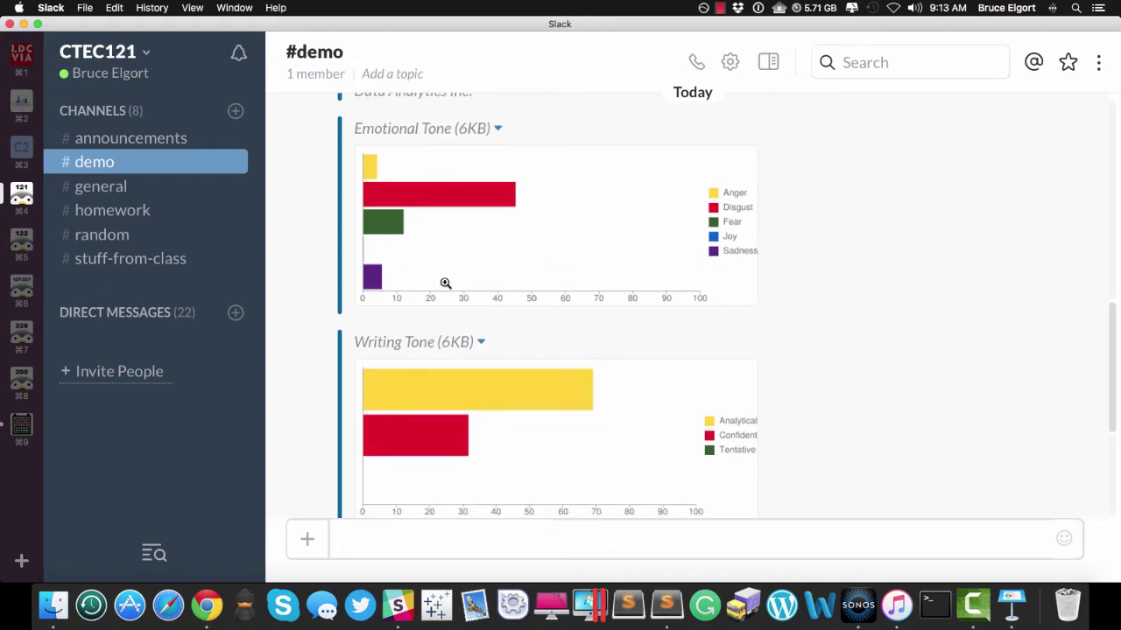
scroll(444, 283, down, 8)
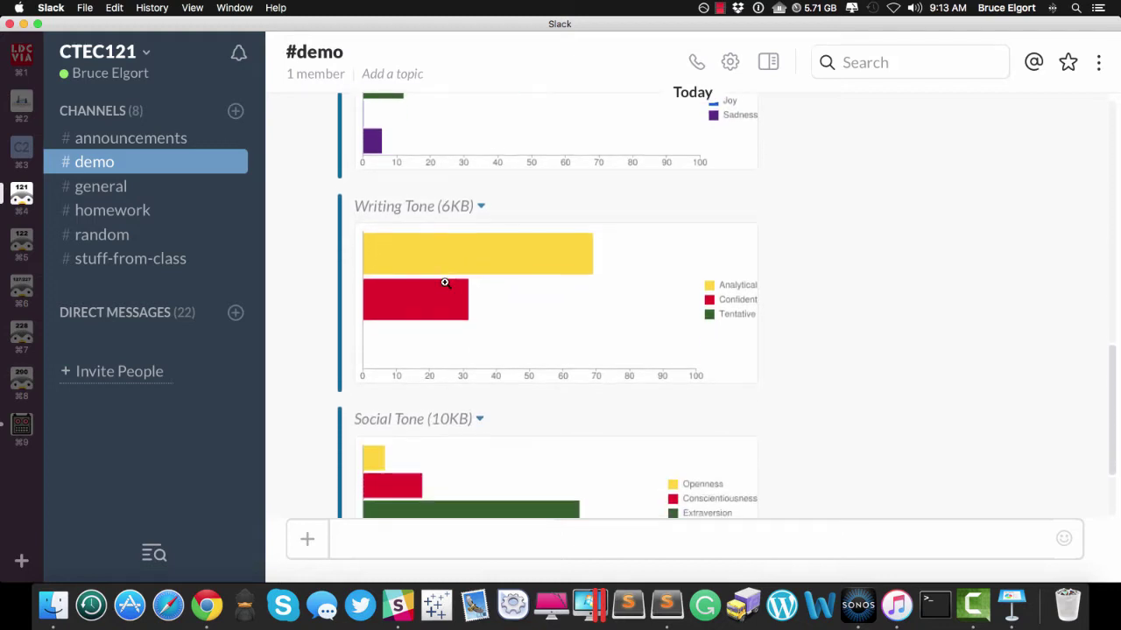
scroll(444, 282, down, 1)
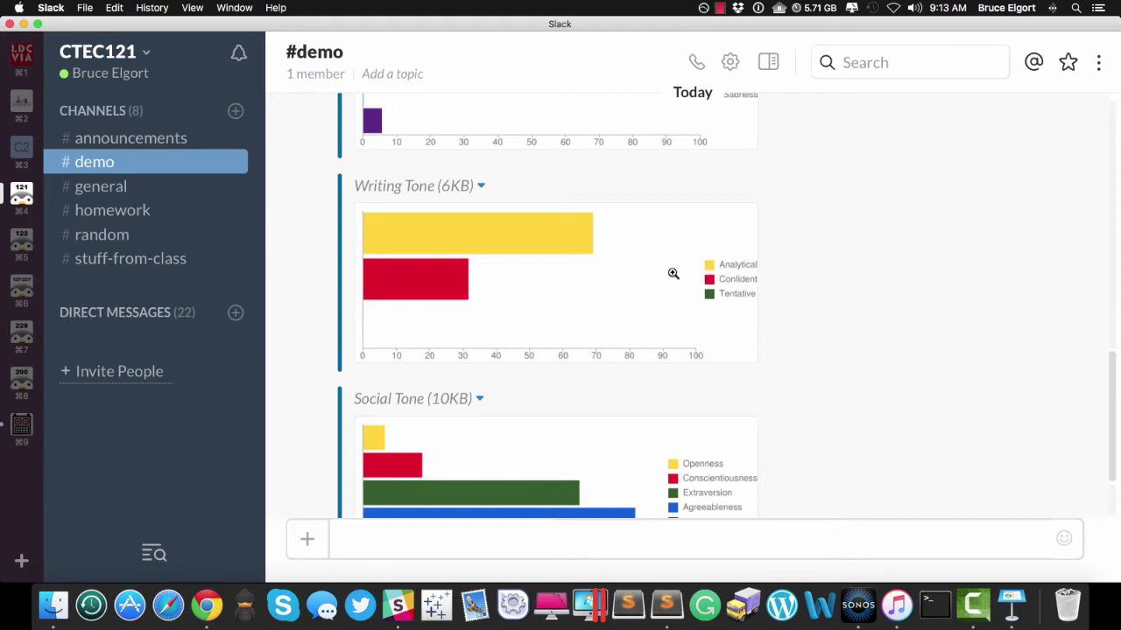
scroll(674, 272, down, 5)
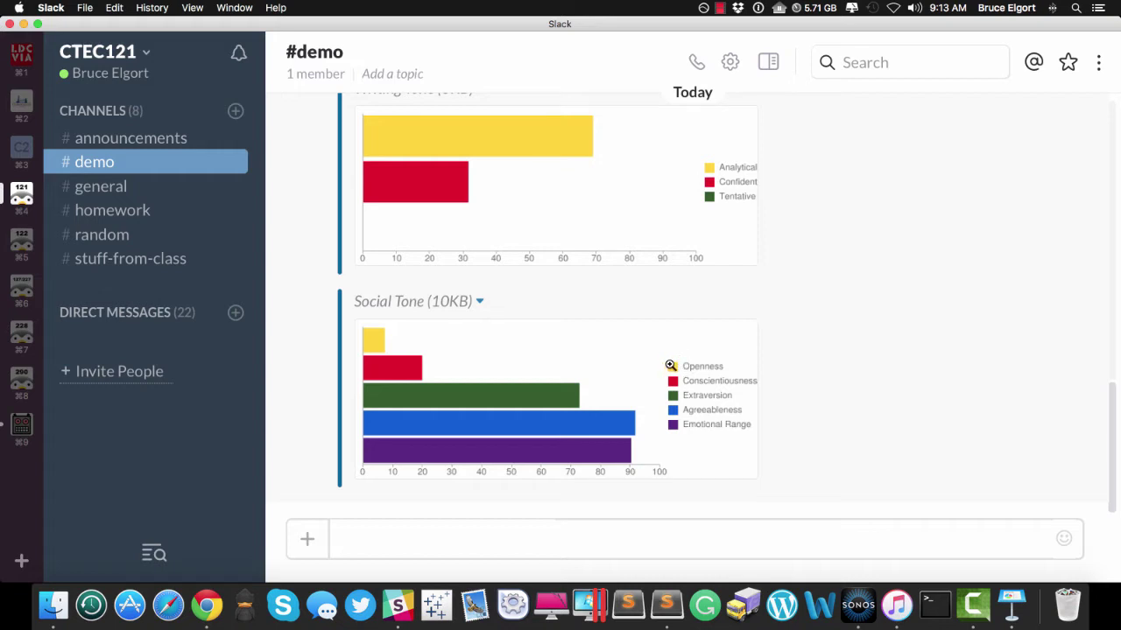
scroll(504, 362, up, 5)
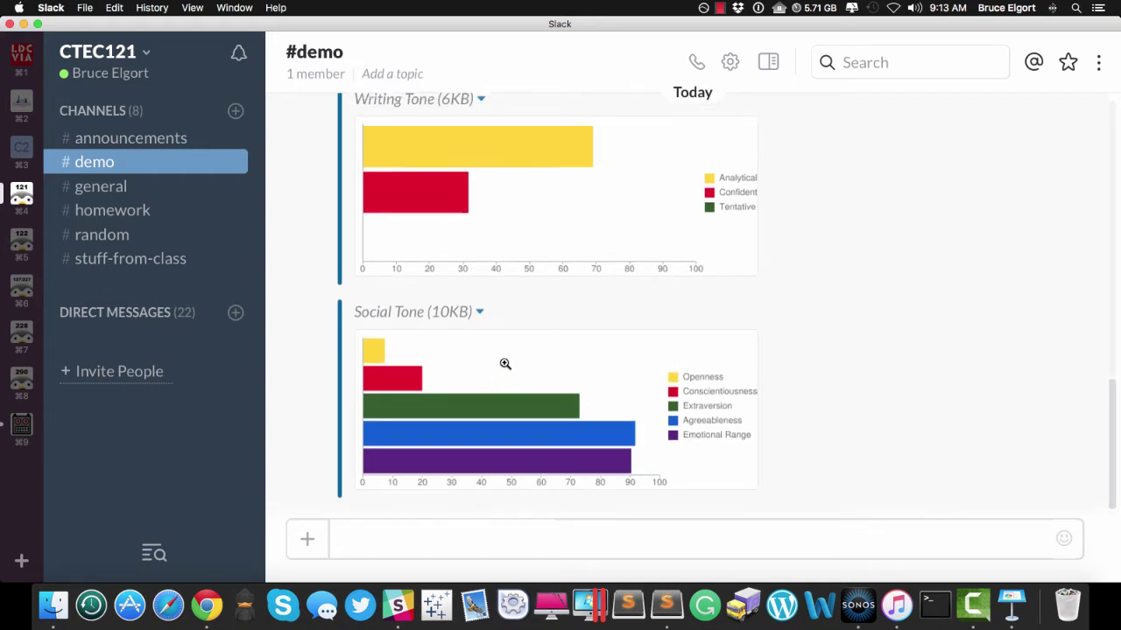
scroll(503, 361, up, 3)
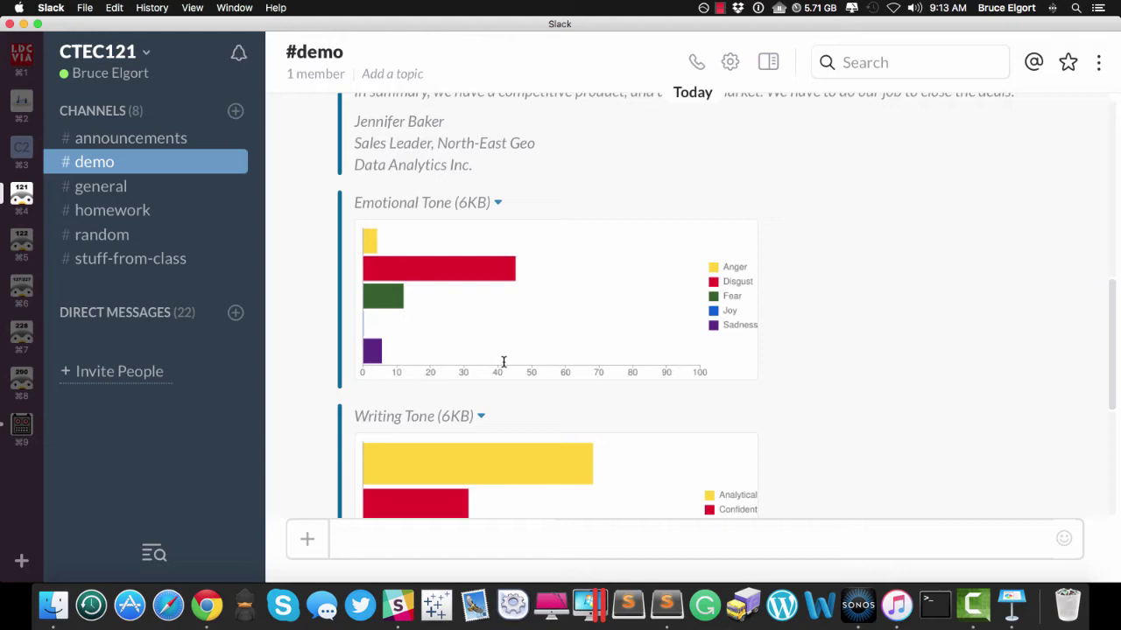
scroll(503, 363, up, 3)
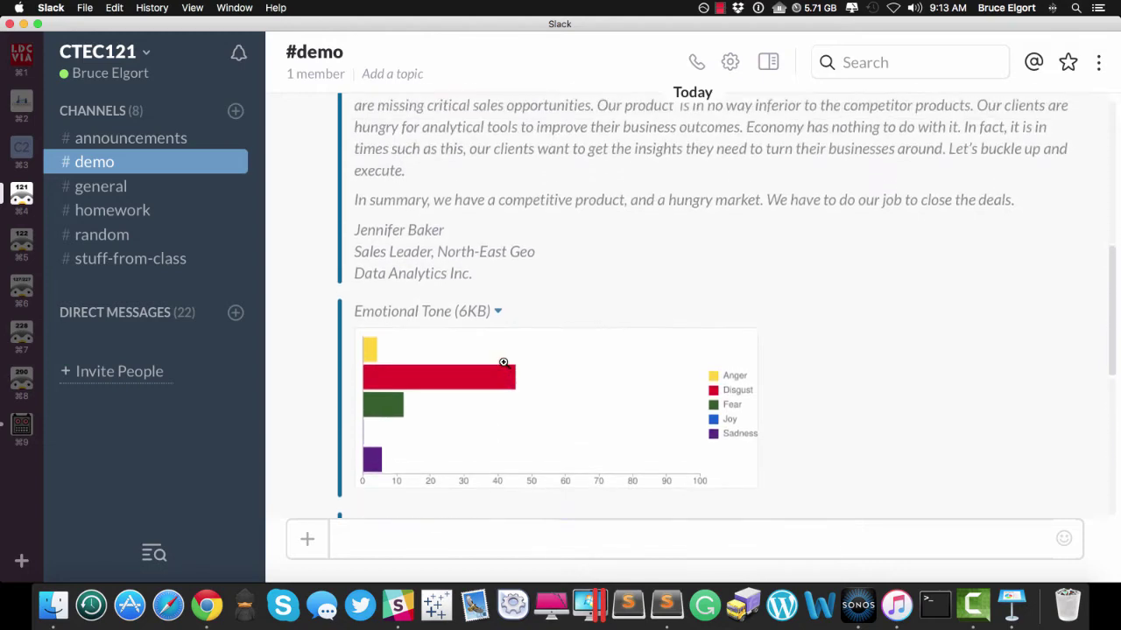
scroll(503, 363, down, 2)
scroll(503, 363, down, 3)
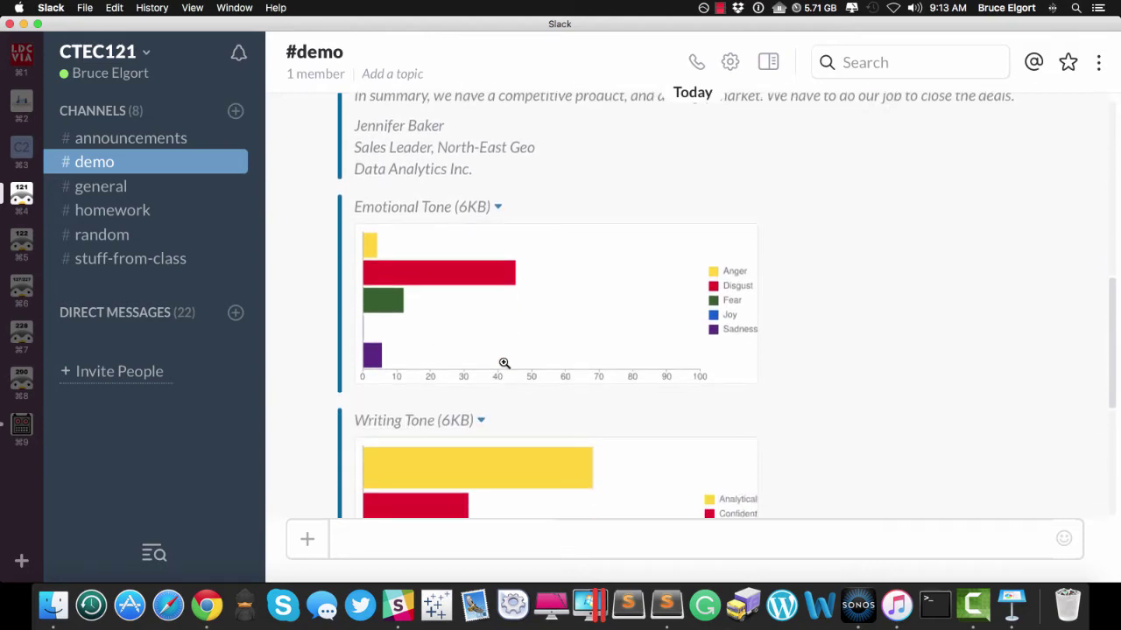
scroll(440, 267, down, 5)
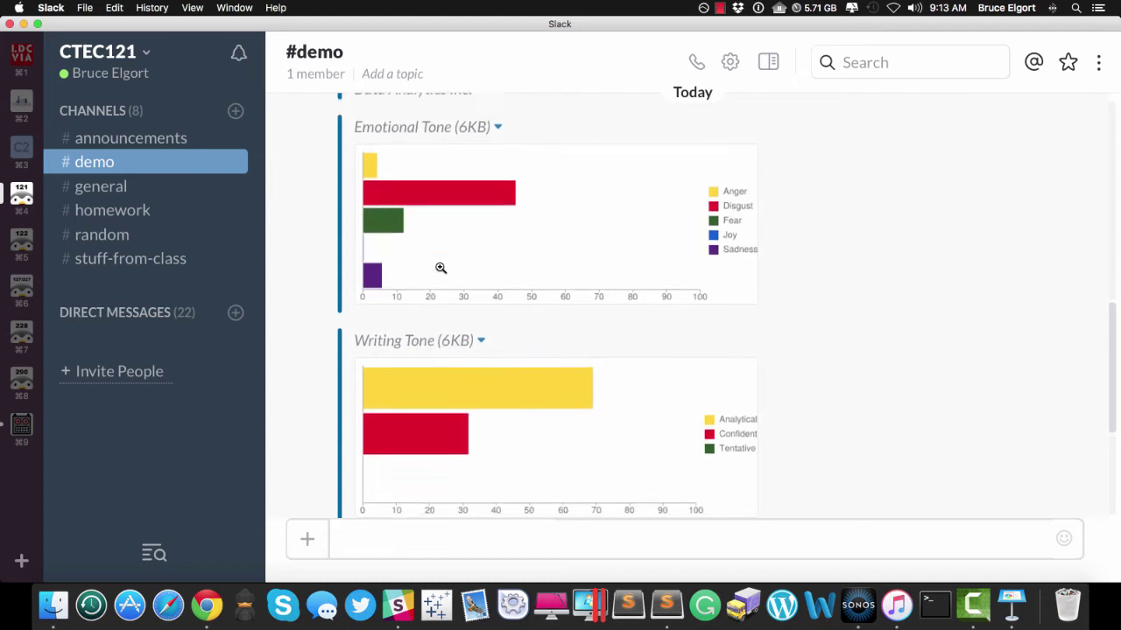
scroll(441, 267, down, 6)
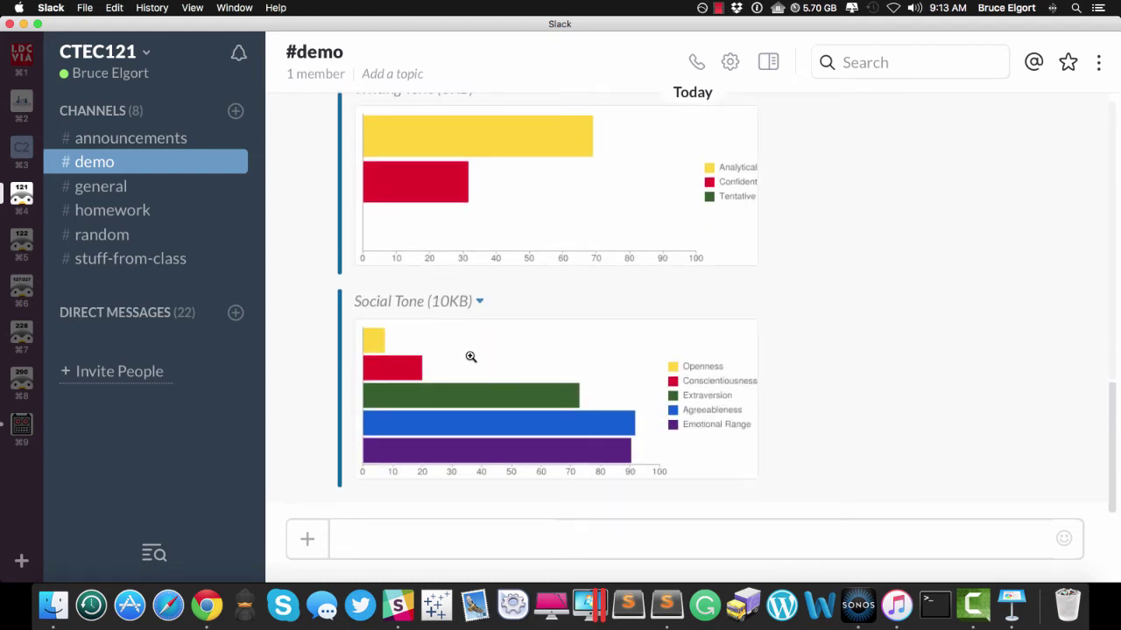
scroll(470, 355, up, 8)
scroll(471, 348, up, 2)
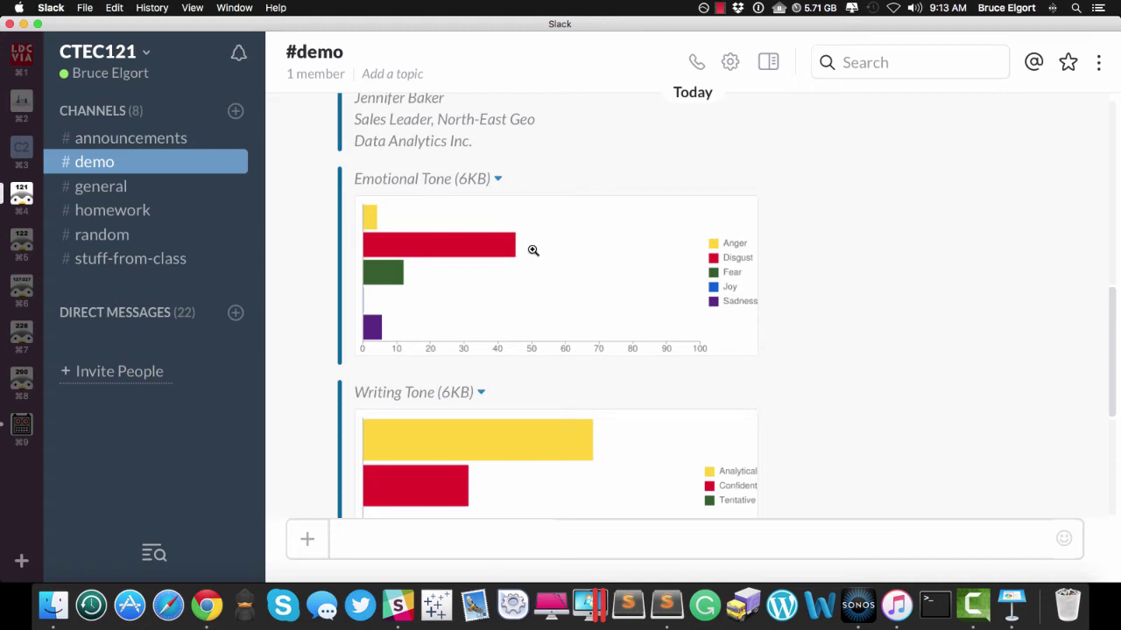
scroll(464, 258, down, 1)
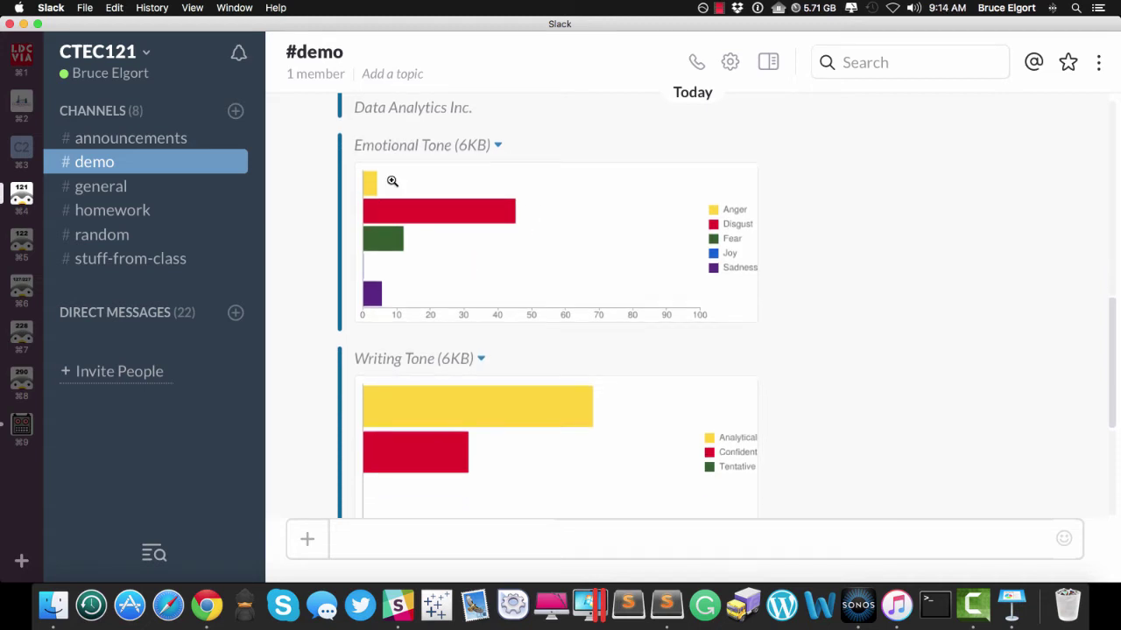
scroll(408, 185, down, 8)
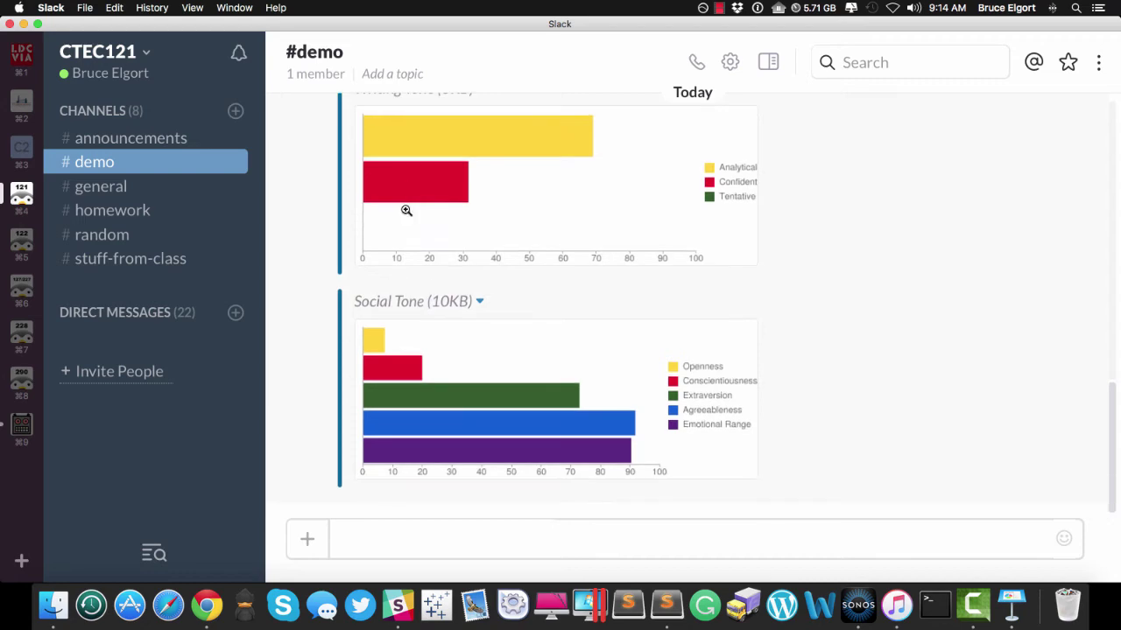
Step: Switch to Sublime Text and copy the chat transcript from "You are now connected to Customer Service." through "Thank you for your patience and understanding!"
click(370, 530)
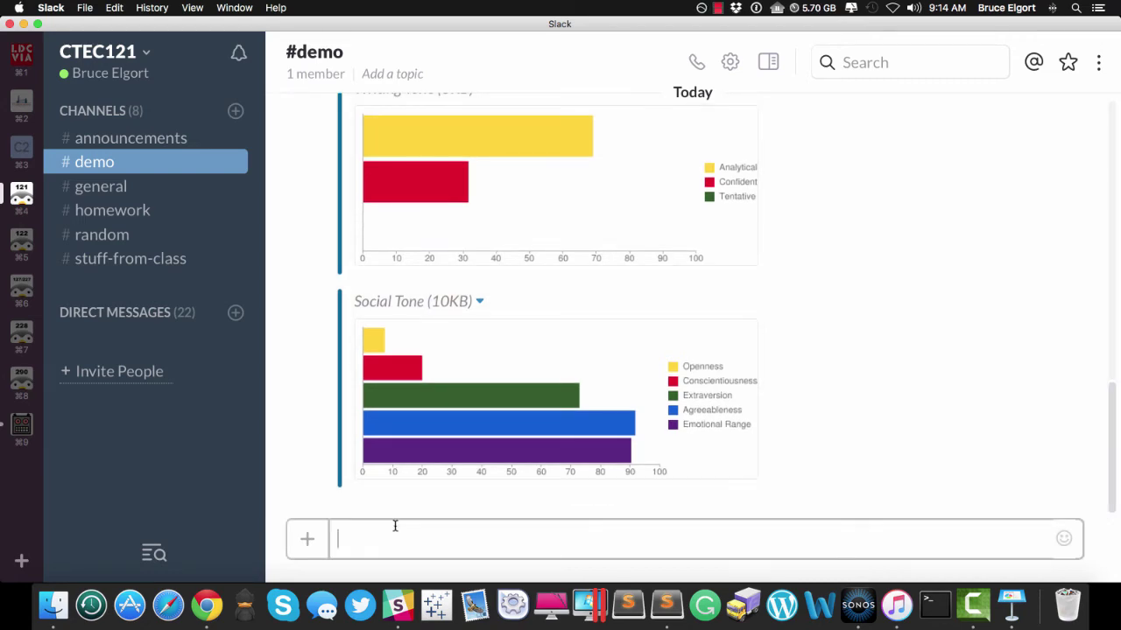
click(666, 592)
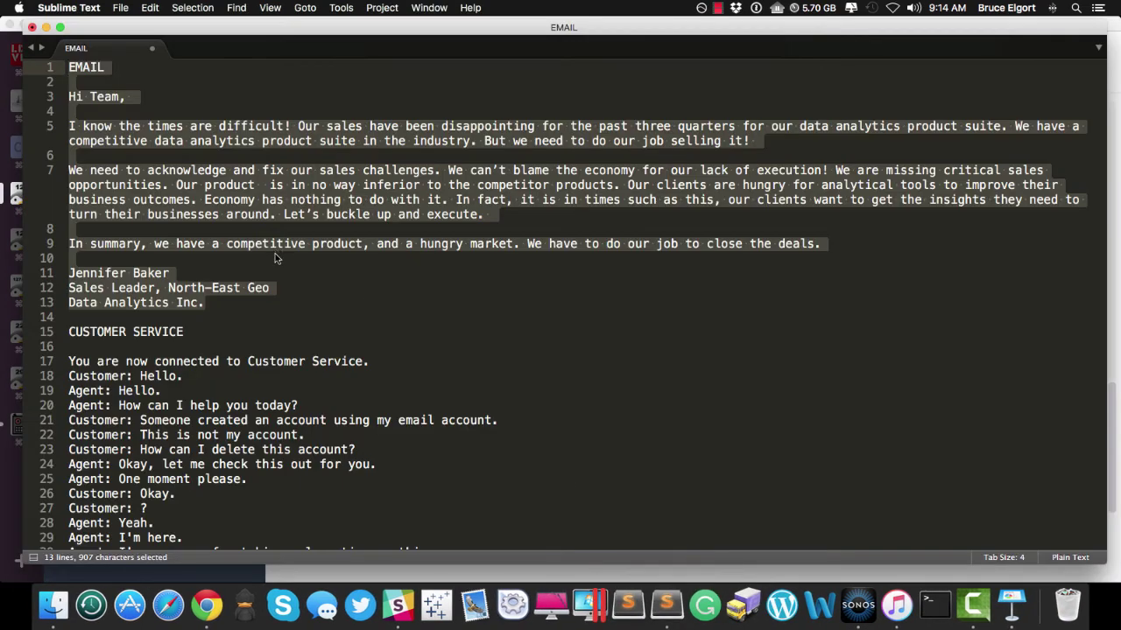
scroll(89, 177, down, 4)
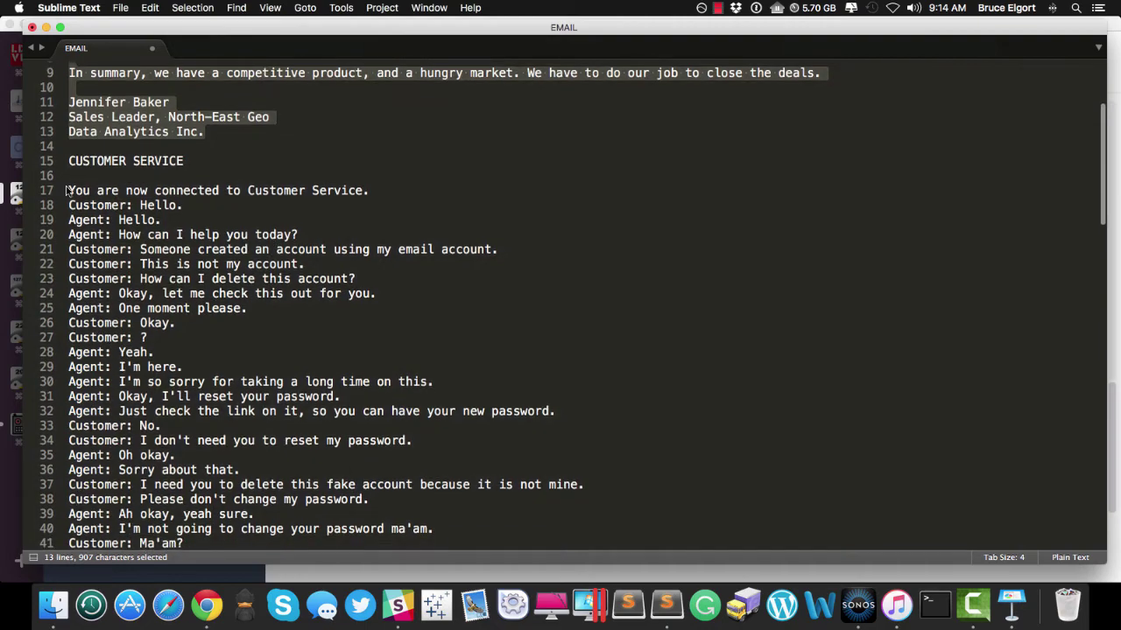
drag(70, 190, 450, 219)
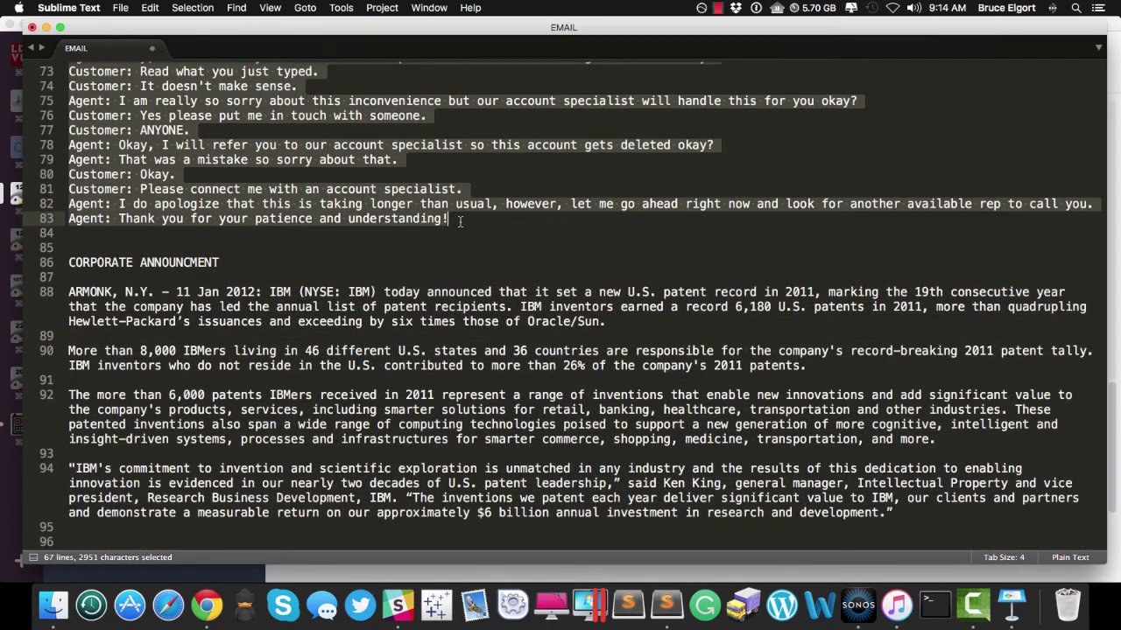
right_click(429, 196)
click(433, 225)
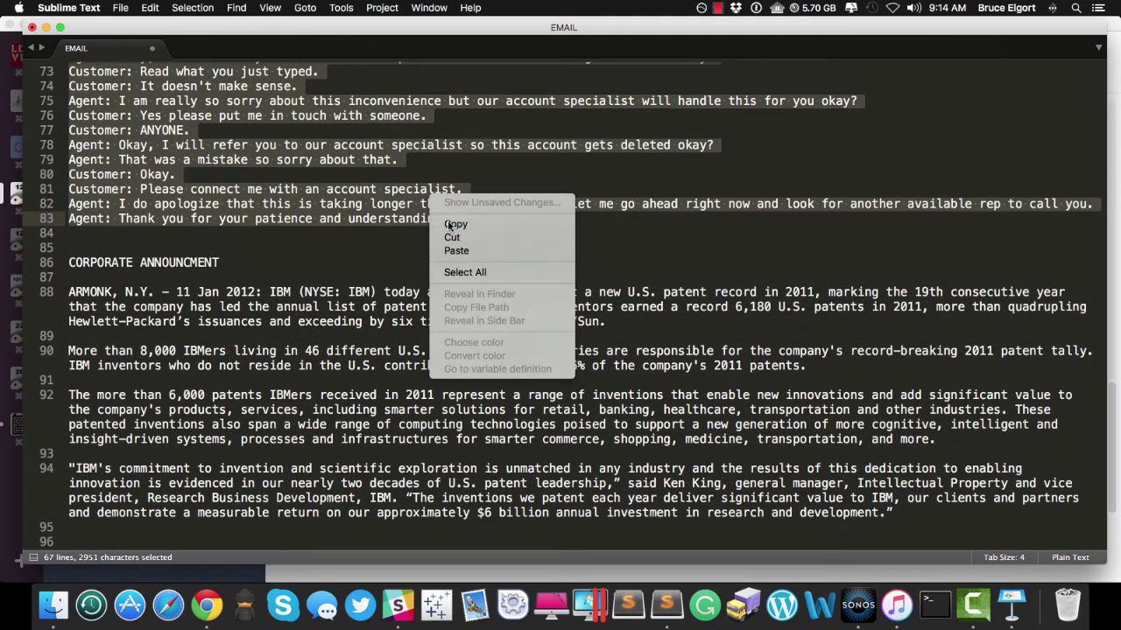
Step: Switch back to Slack and run the /tone command in #demo on the copied customer service transcript
key(super+Tab)
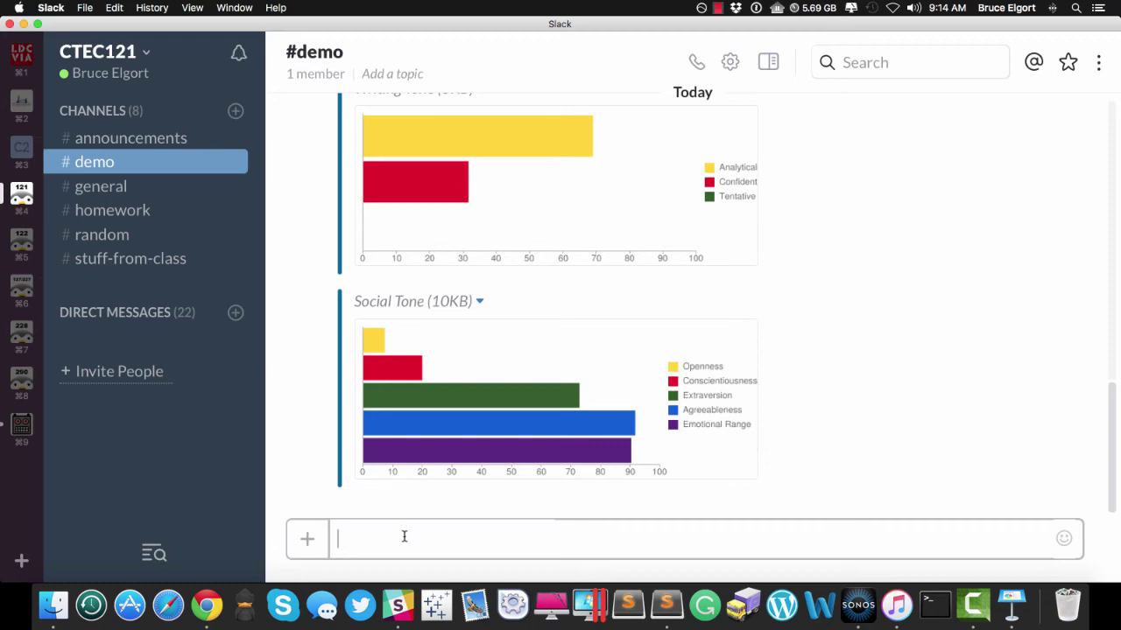
text(/tone)
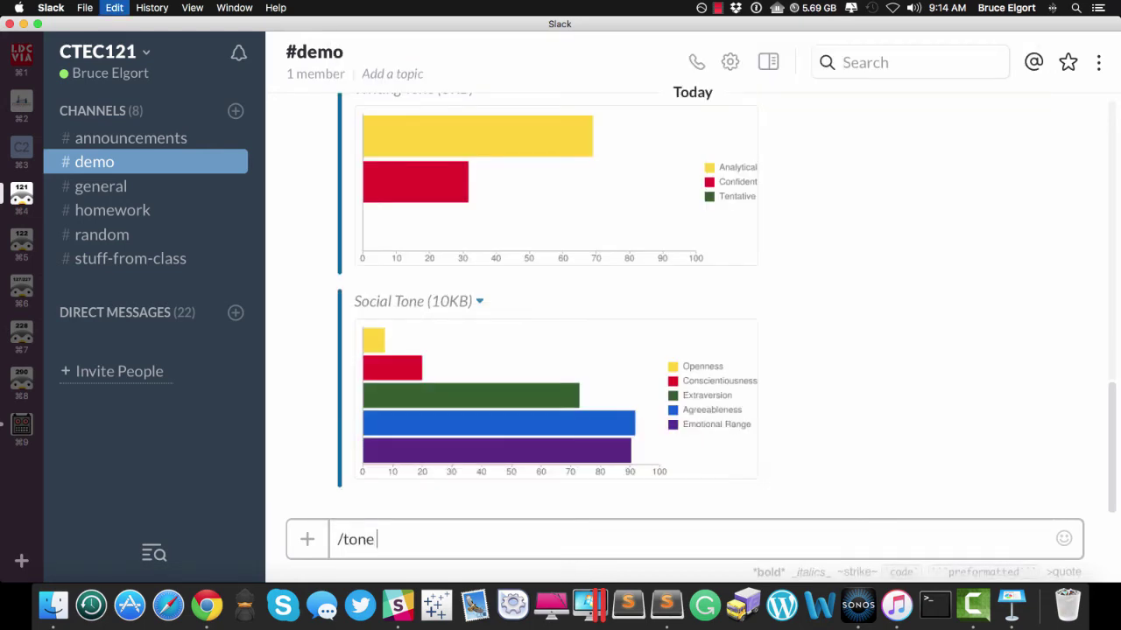
key(super+v)
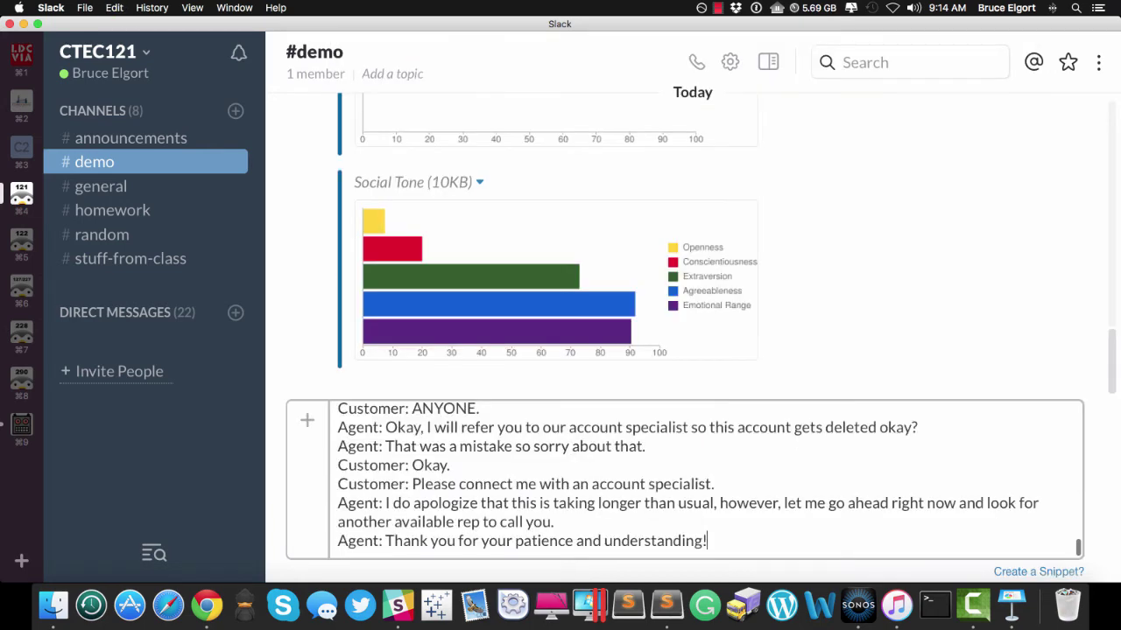
key(Return)
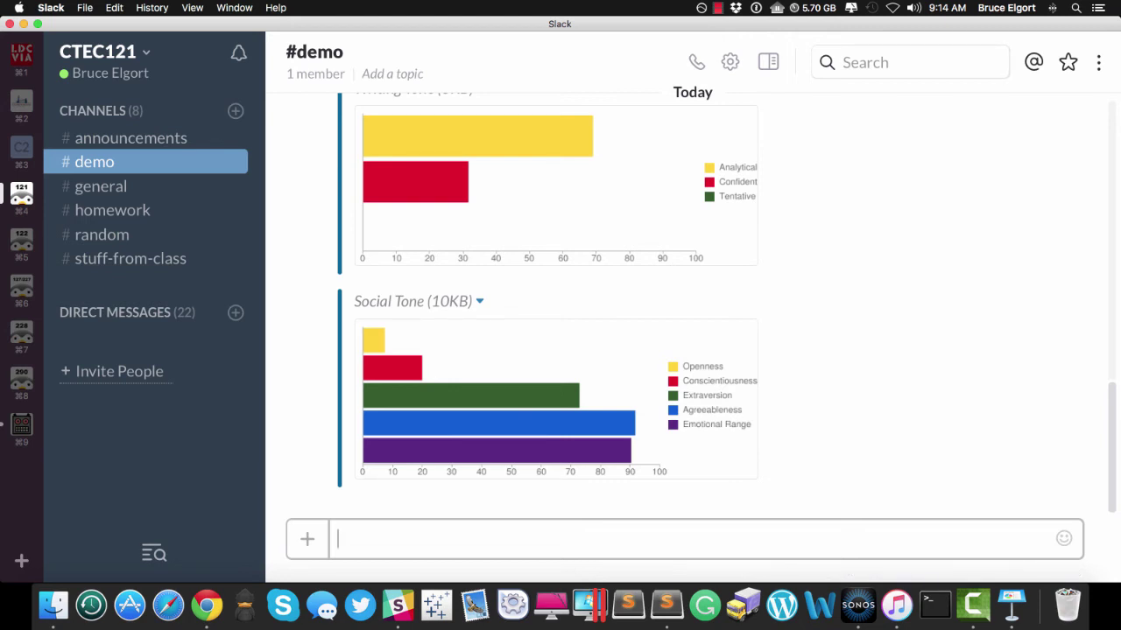
Step: Expand the full analyzed customer service transcript and review its Emotional, Writing and Social Tone charts
scroll(592, 222, up, 5)
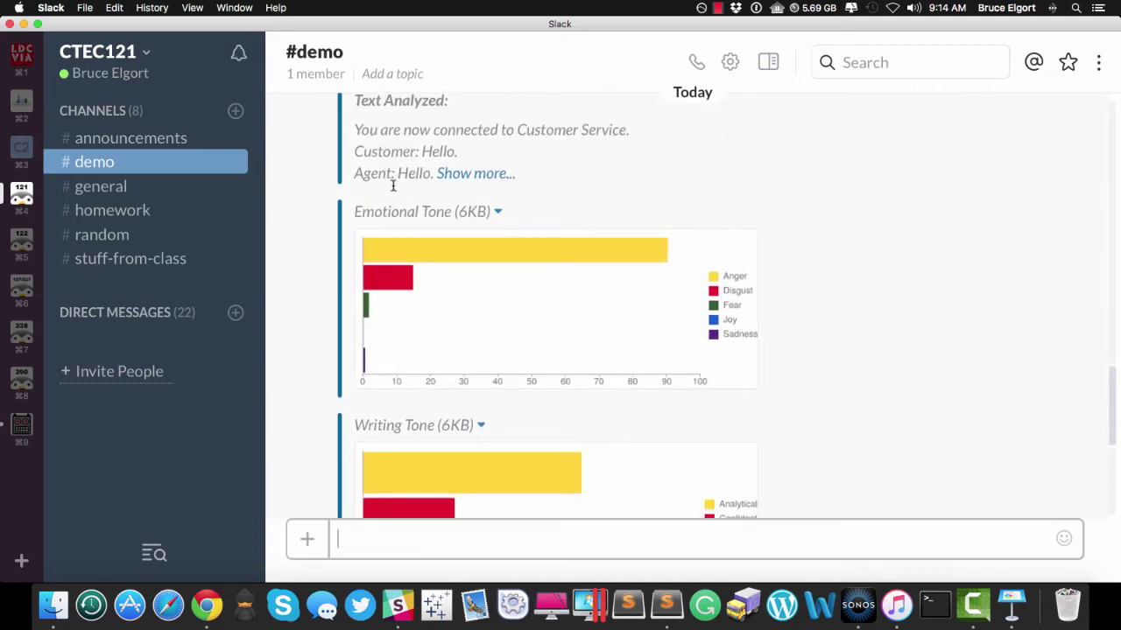
click(448, 175)
scroll(448, 175, down, 20)
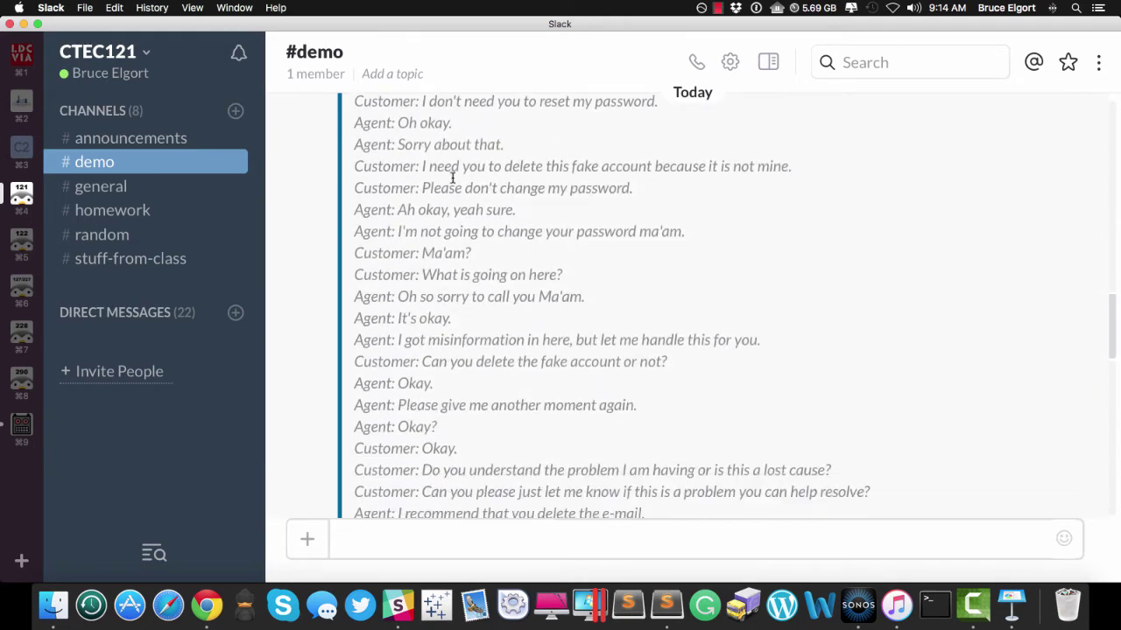
scroll(451, 178, down, 18)
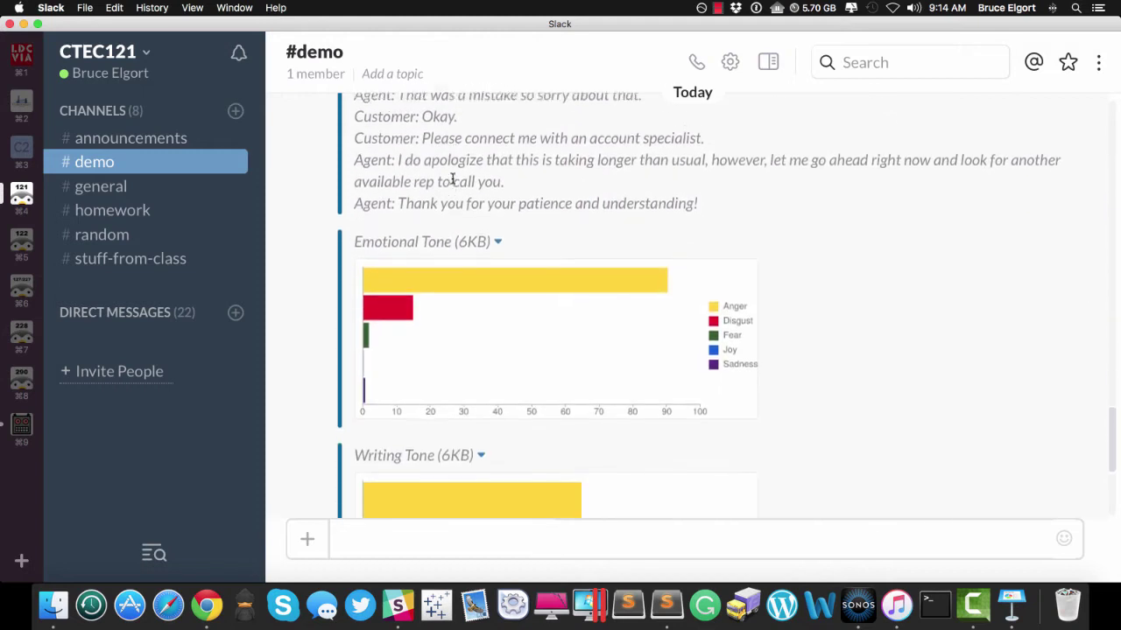
scroll(513, 225, down, 4)
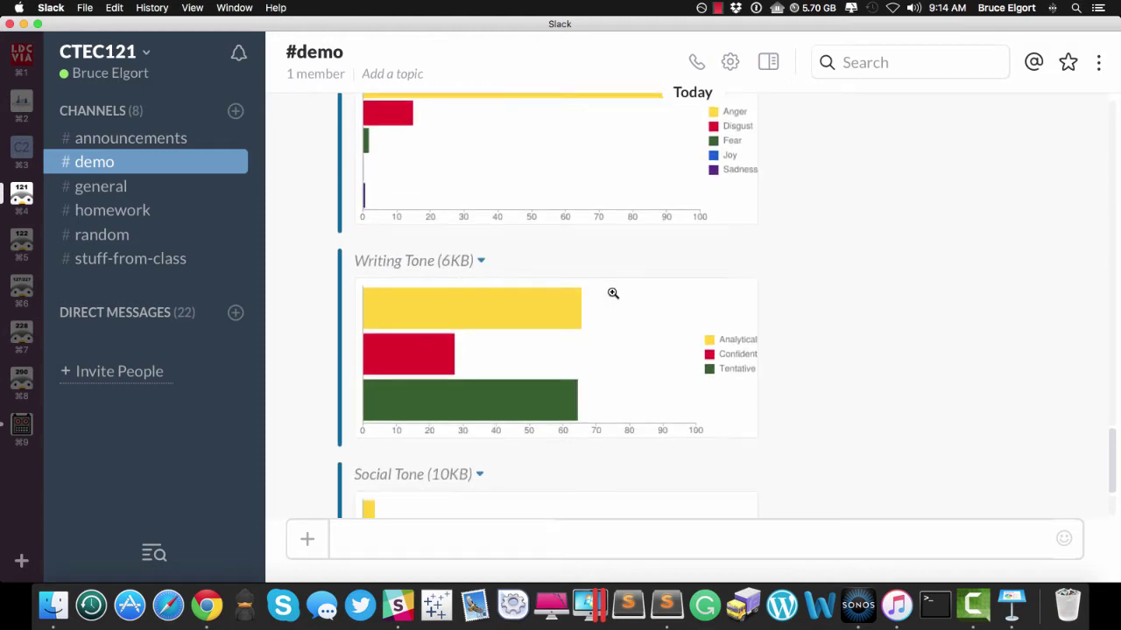
scroll(613, 293, down, 4)
scroll(613, 293, down, 1)
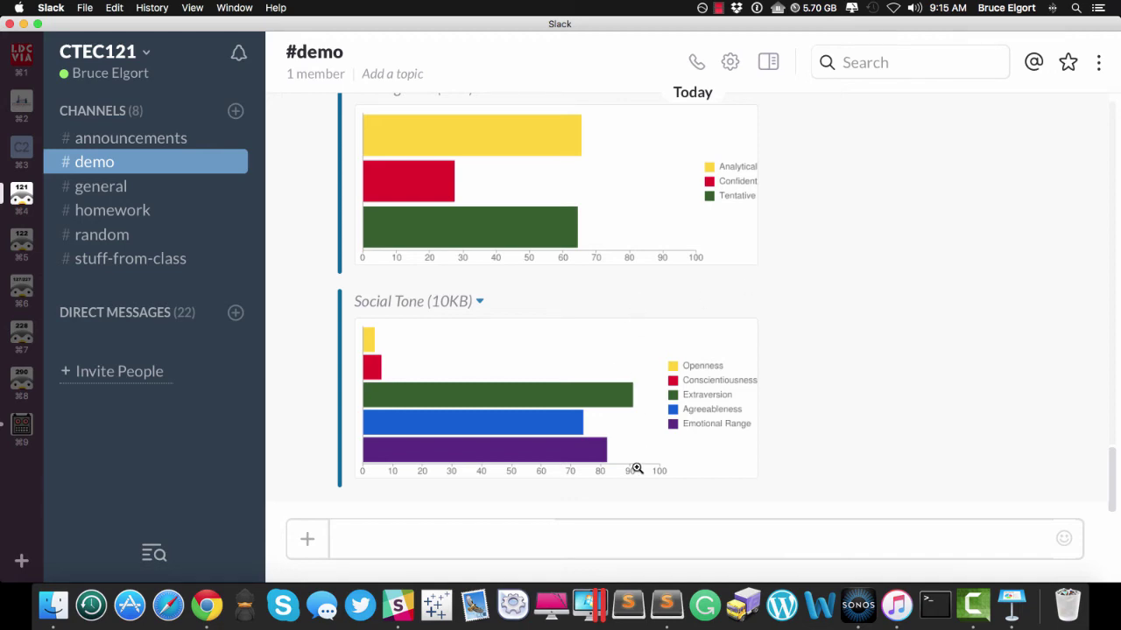
Step: Switch to Sublime Text and copy the corporate announcement from "ARMONK, N.Y." through "investment in research and development."
click(628, 604)
scroll(457, 448, down, 5)
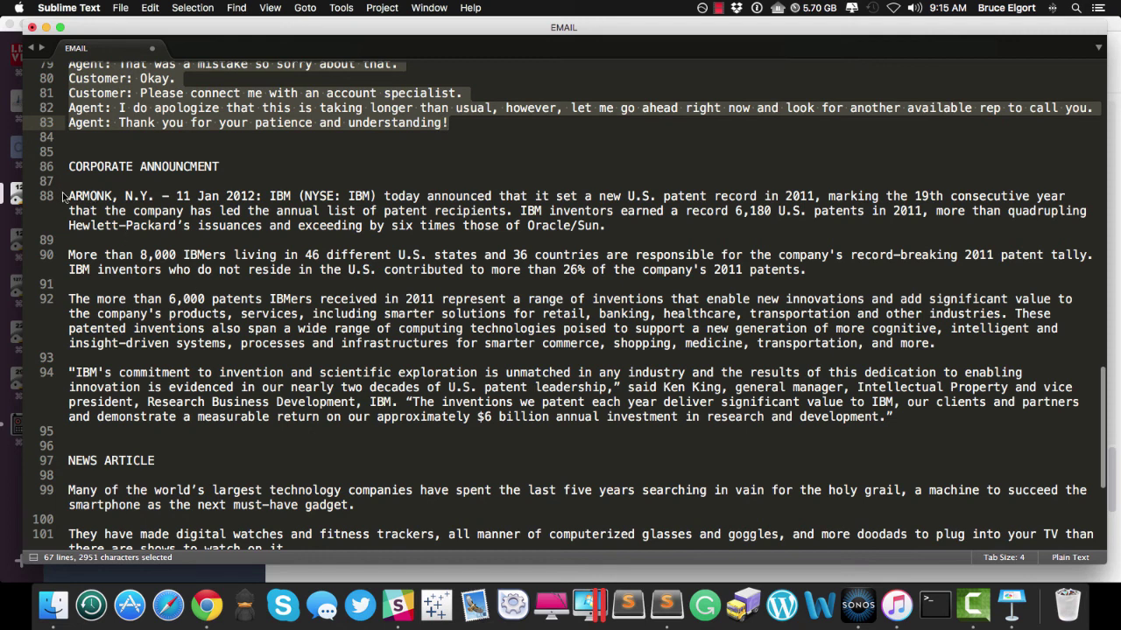
drag(69, 197, 672, 436)
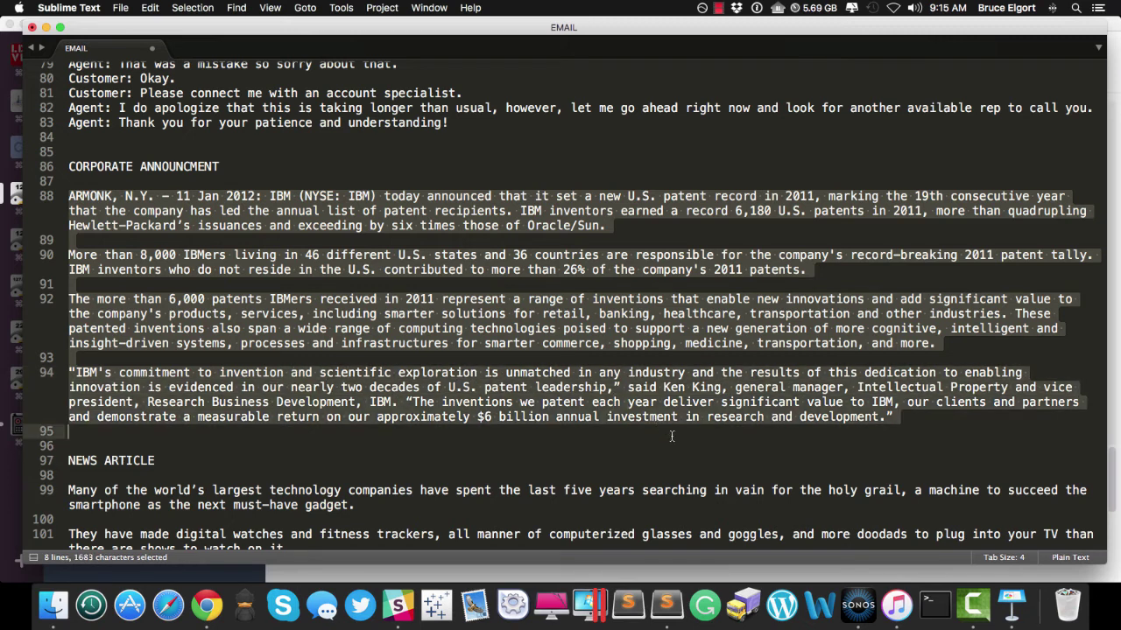
right_click(672, 302)
click(700, 334)
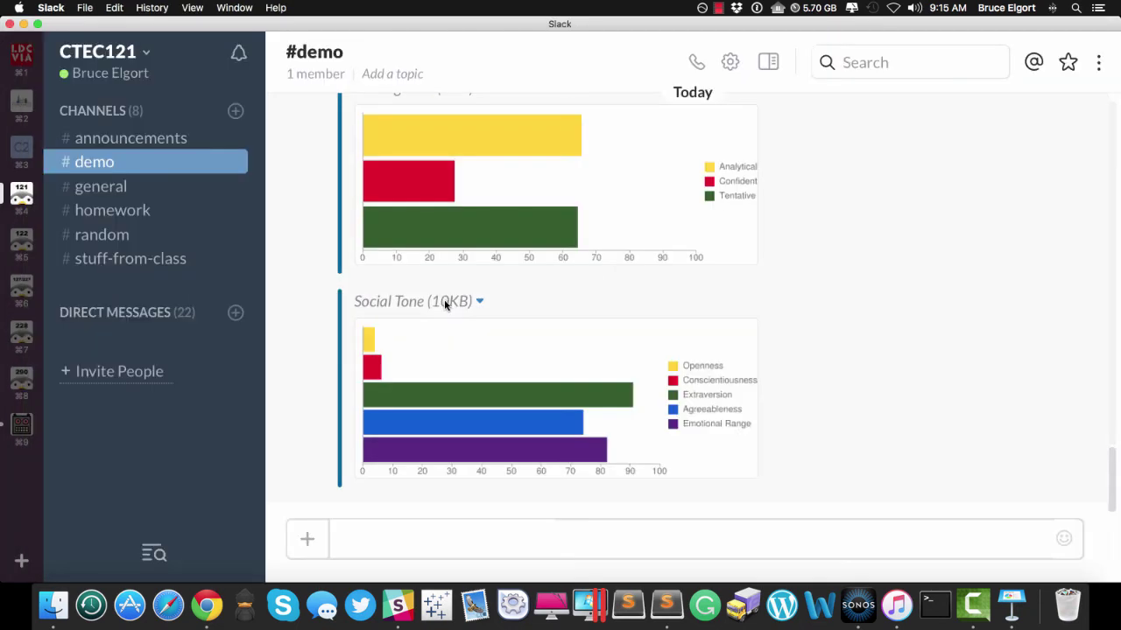
Step: Switch back to Slack and run the /tone command in #demo on the copied corporate announcement
key(super+Tab)
click(369, 540)
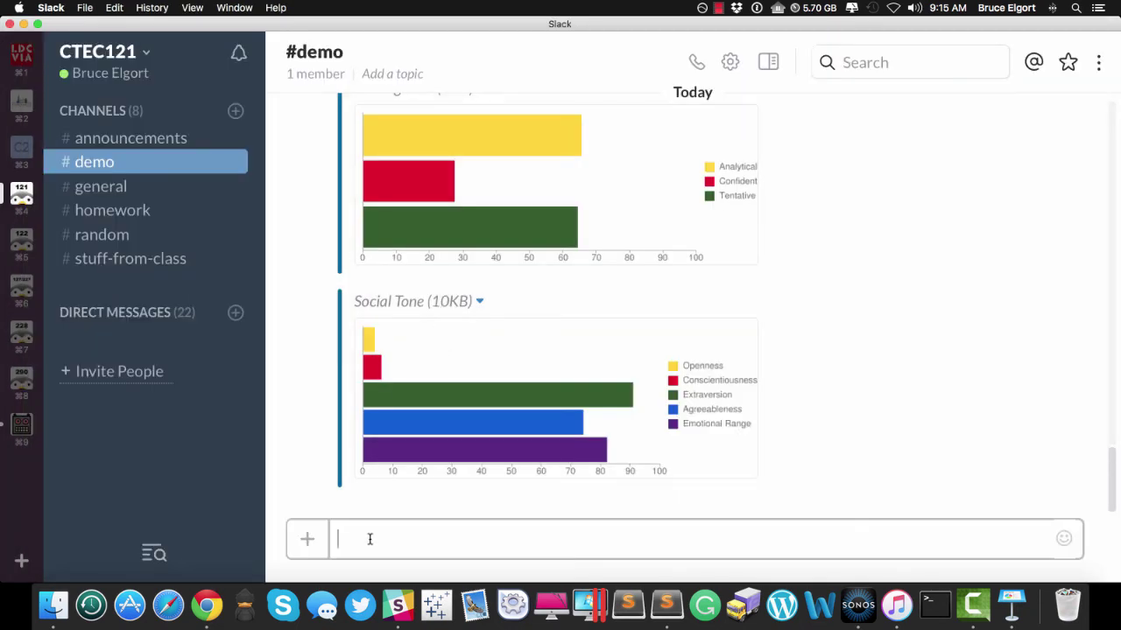
text(/tone)
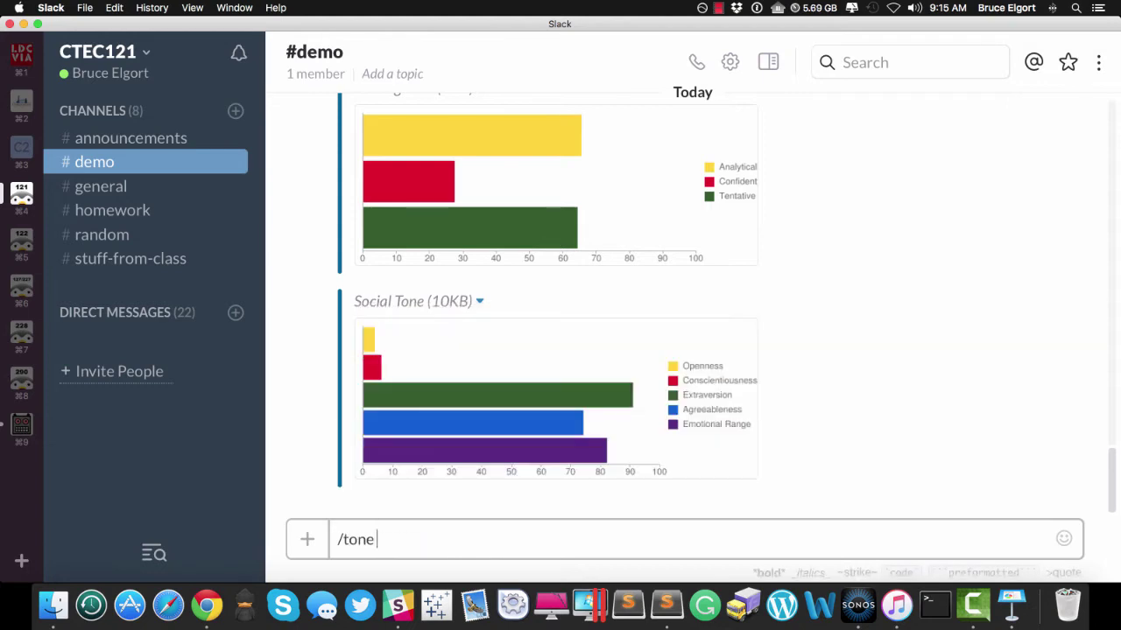
key(super+v)
key(Return)
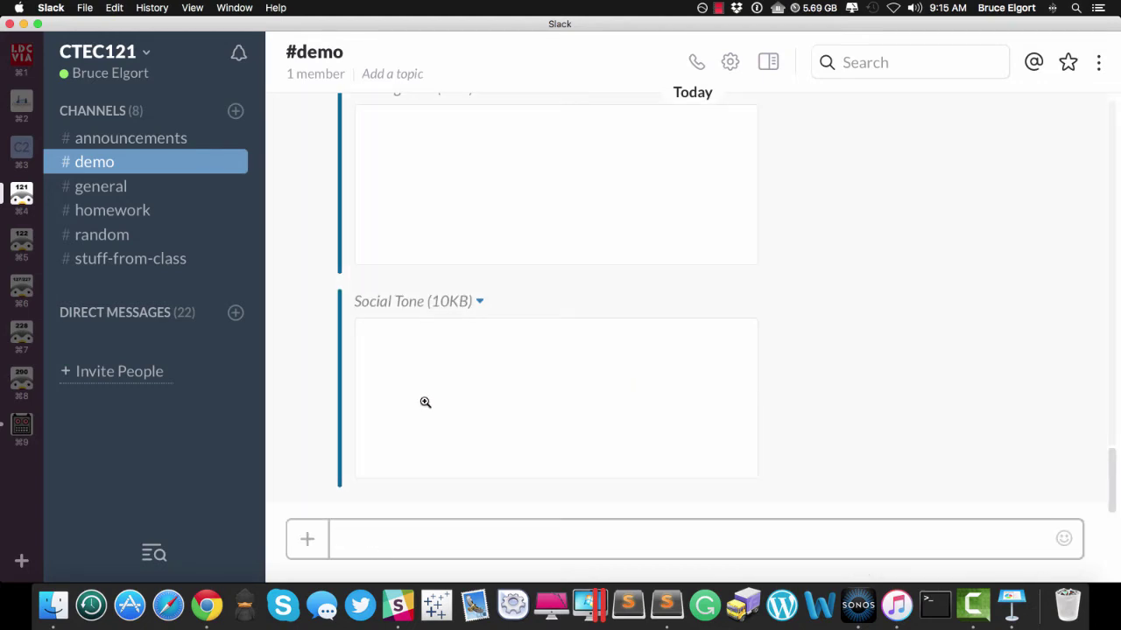
Step: Examine the corporate announcement's tone charts and compare them with those of the customer service transcript above
scroll(429, 401, up, 10)
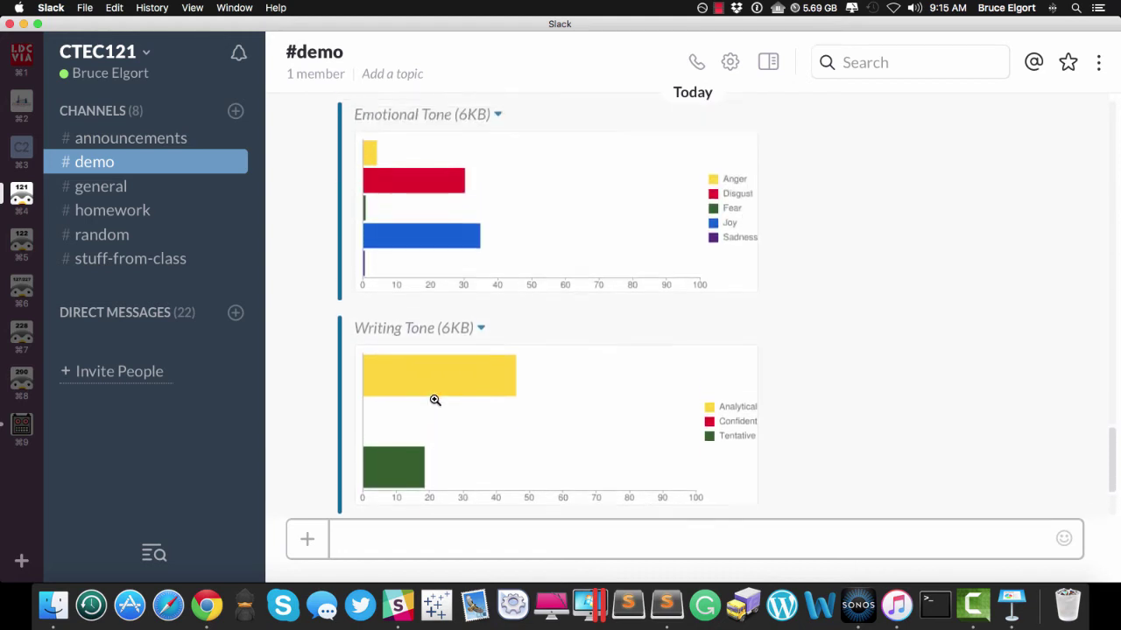
scroll(435, 400, up, 4)
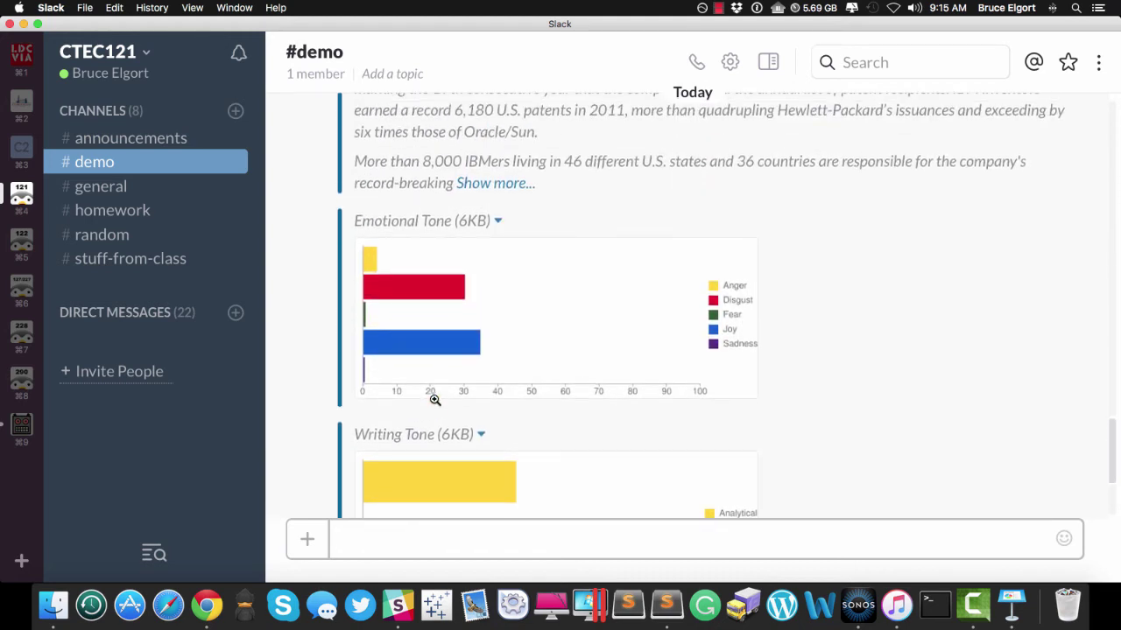
scroll(434, 401, up, 7)
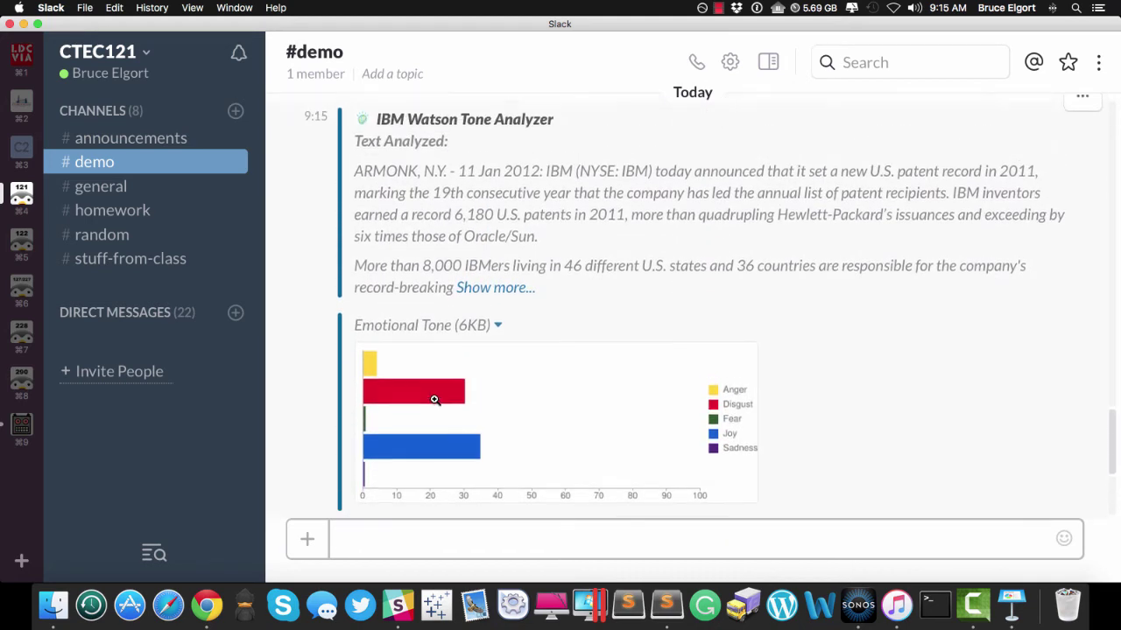
scroll(435, 400, up, 20)
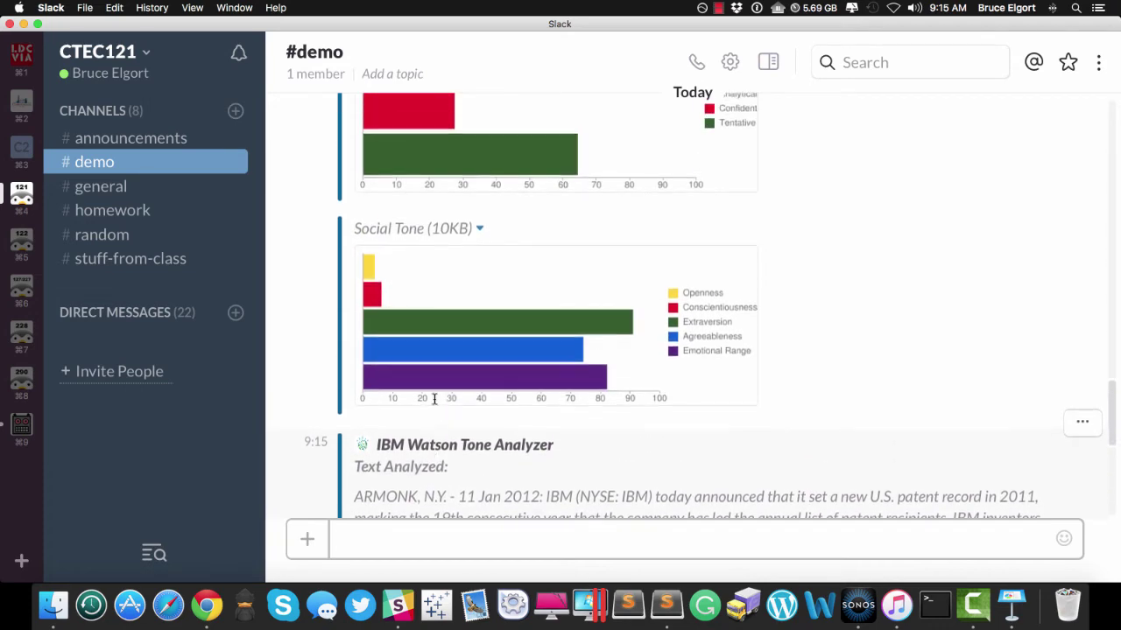
scroll(434, 399, up, 6)
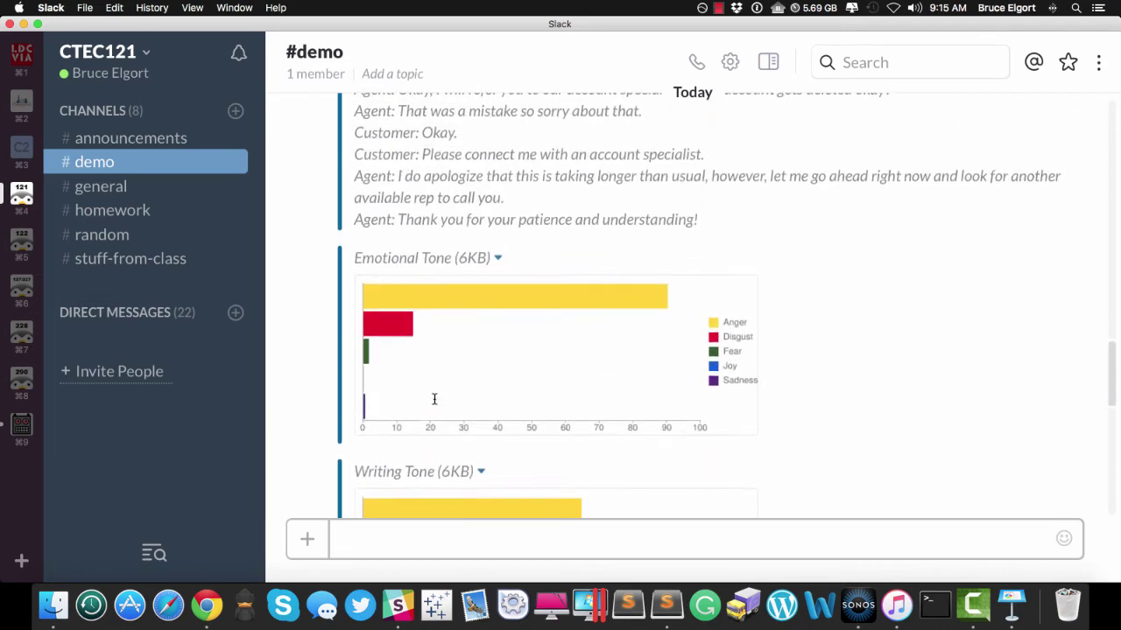
scroll(434, 399, down, 19)
scroll(434, 400, down, 20)
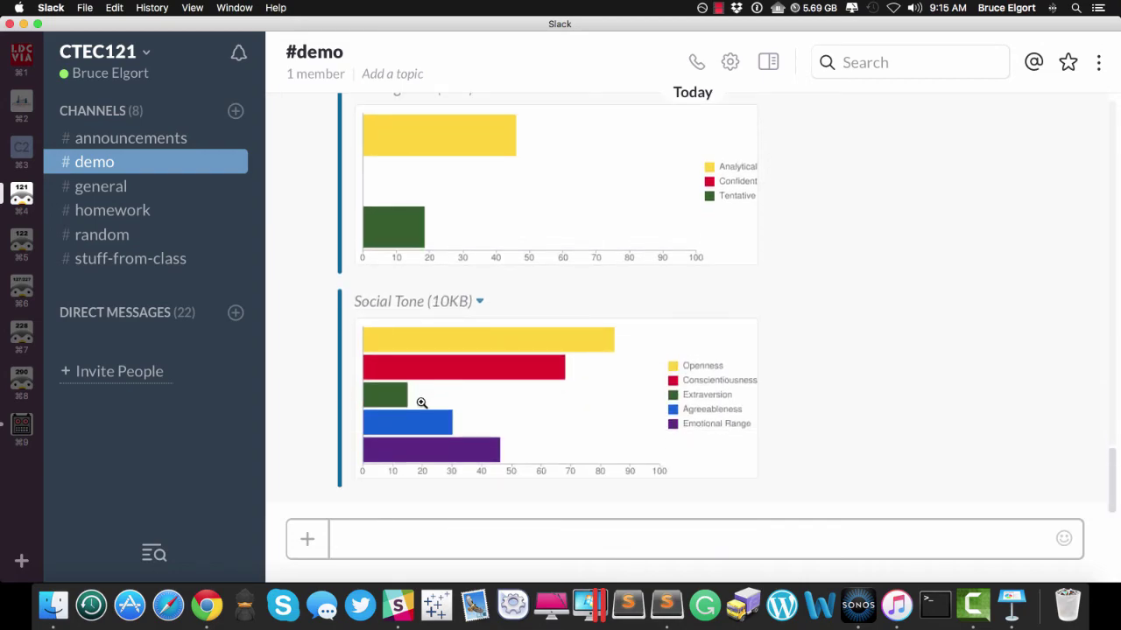
Step: Switch to Sublime Text and copy the news article from "Many of the world's largest technology companies" through "play in our future."
key(super+Tab)
scroll(312, 392, down, 5)
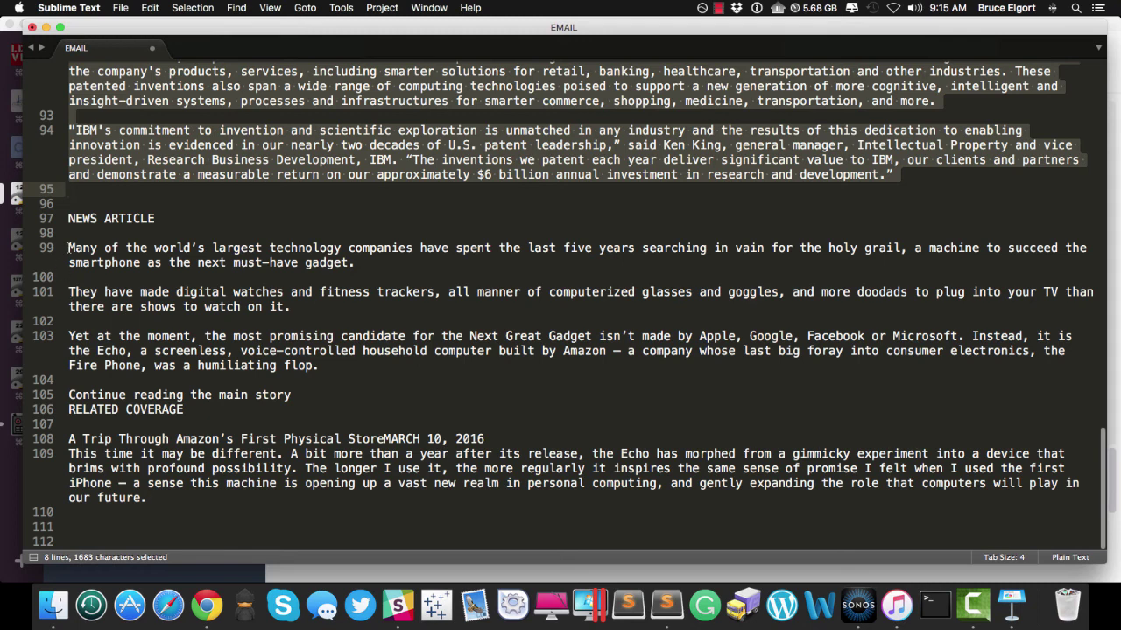
drag(69, 248, 233, 512)
right_click(222, 381)
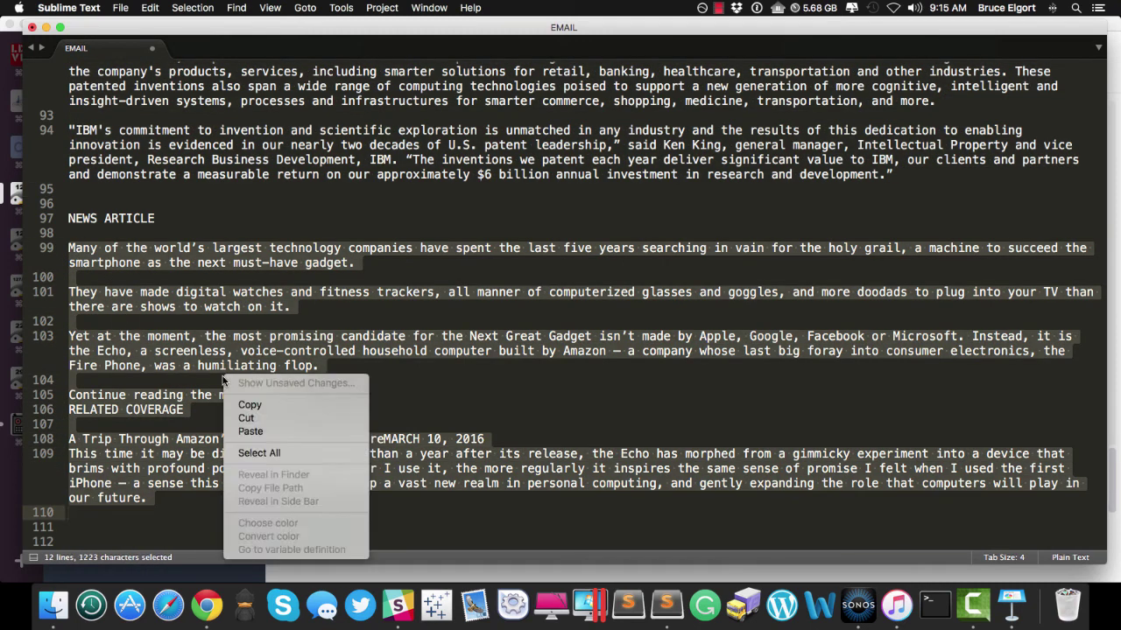
click(250, 404)
Step: Return to Slack and run the /tone command in #demo on the copied news article
click(435, 604)
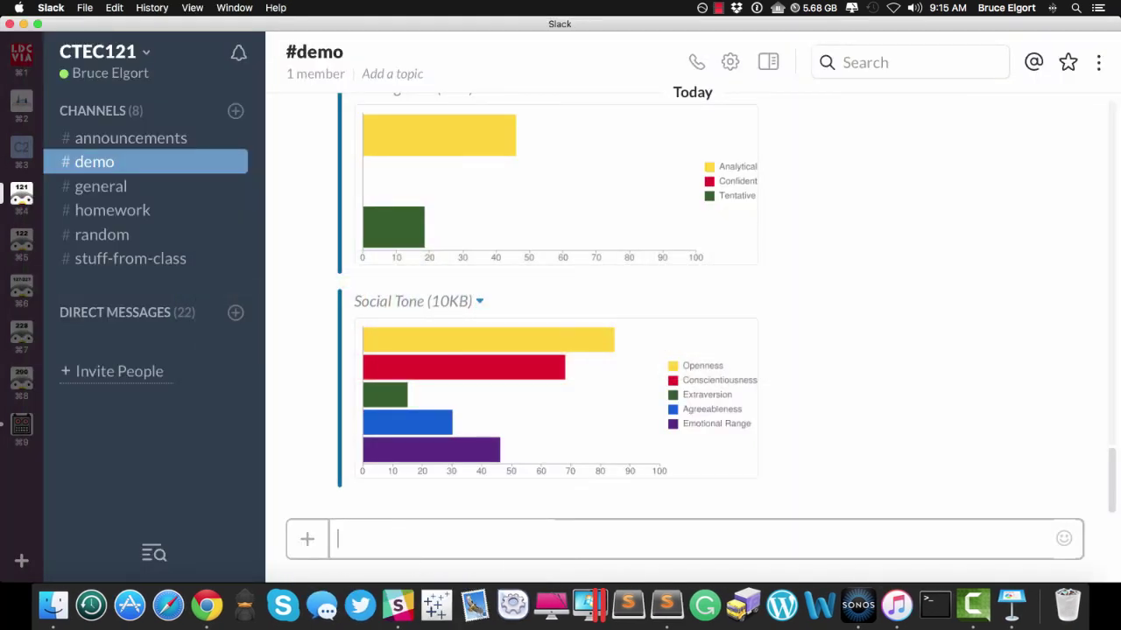
text(/tone)
key(super+v)
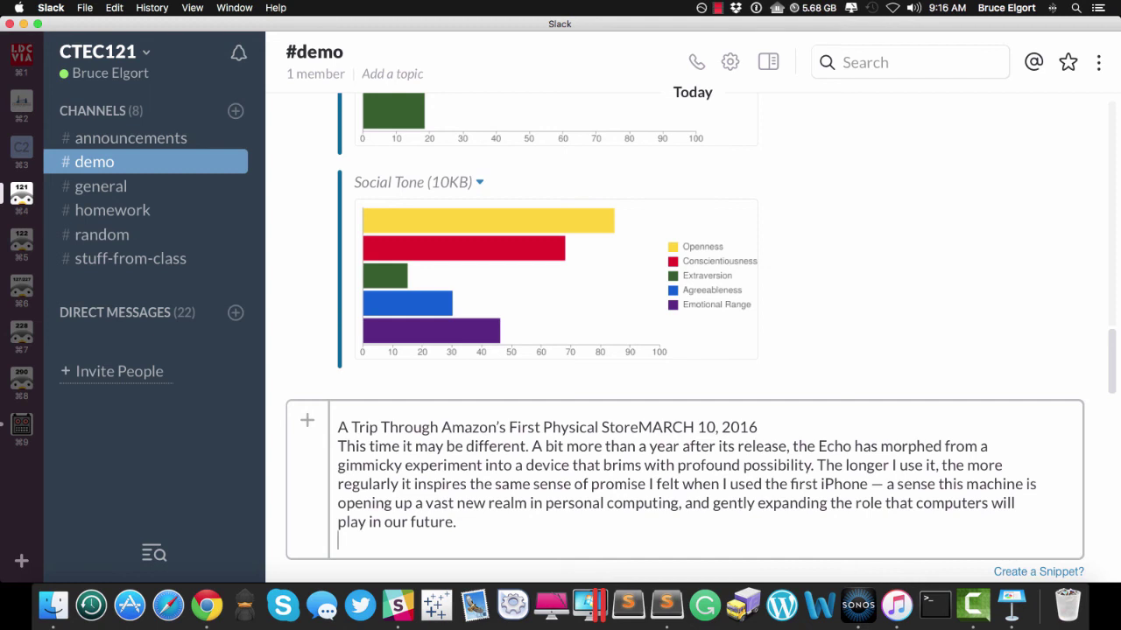
key(Return)
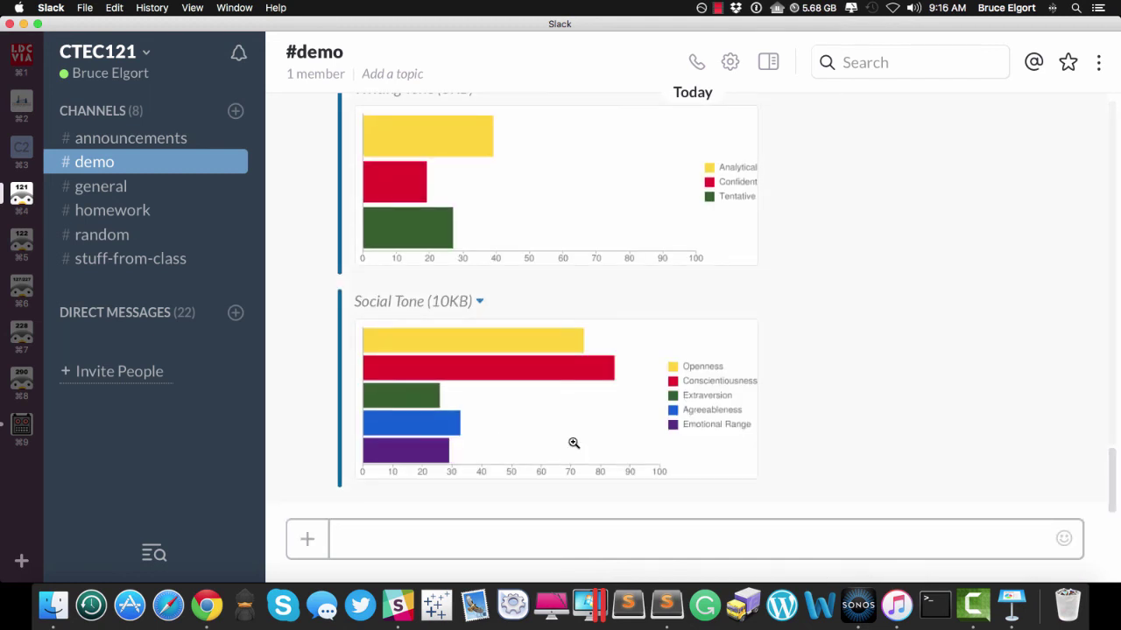
Step: Review the Emotional, Writing and Social Tone charts for the news article
scroll(573, 443, up, 6)
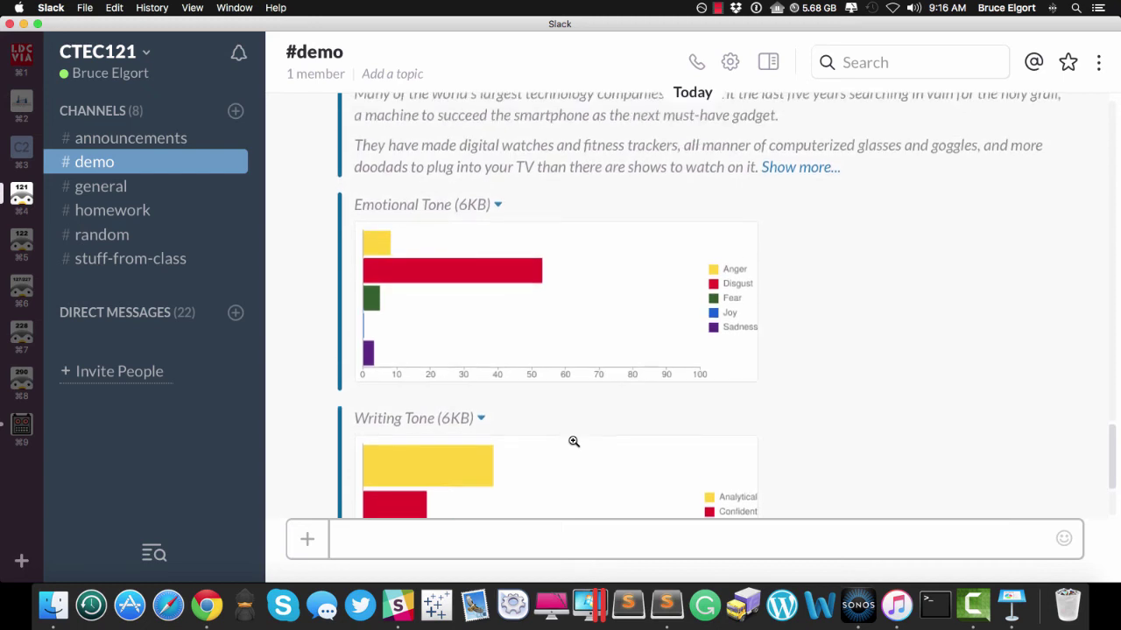
scroll(574, 441, up, 3)
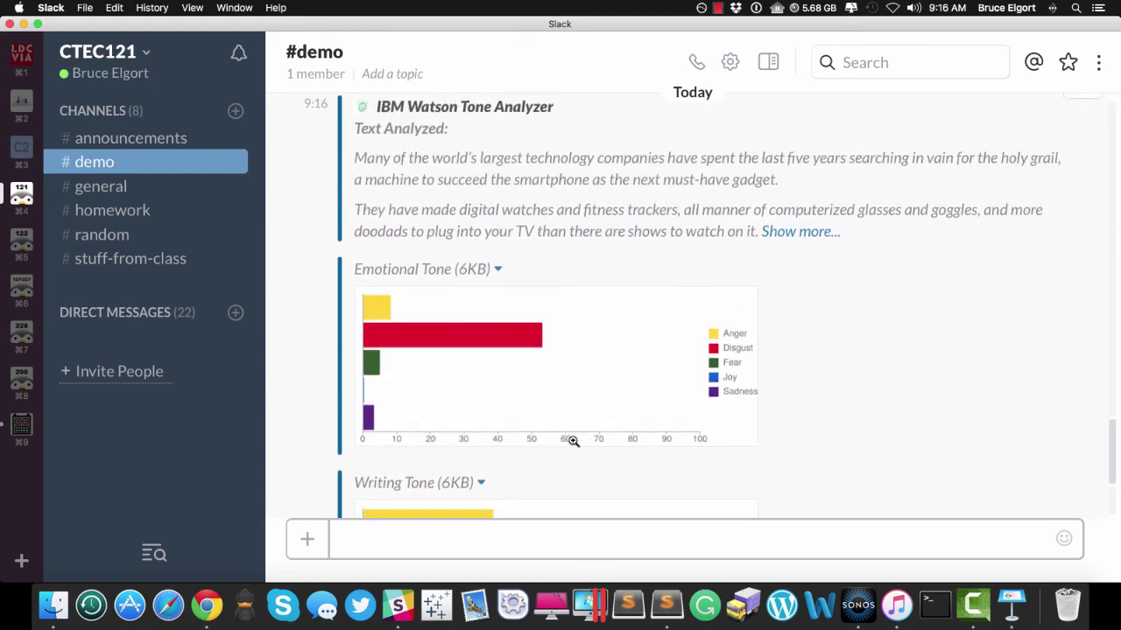
scroll(572, 440, down, 15)
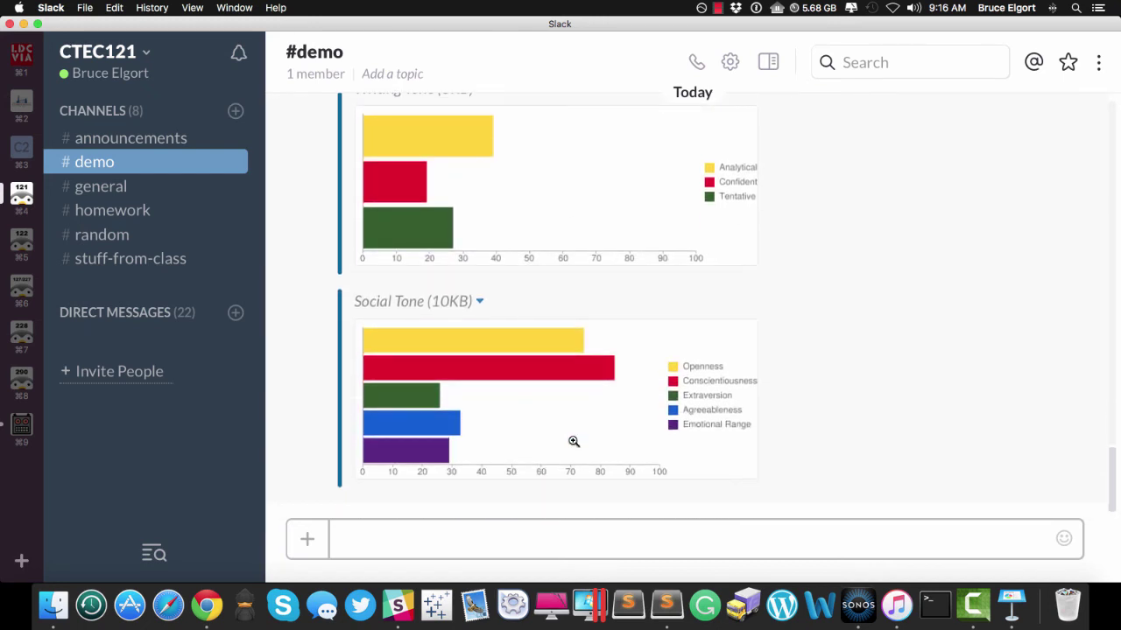